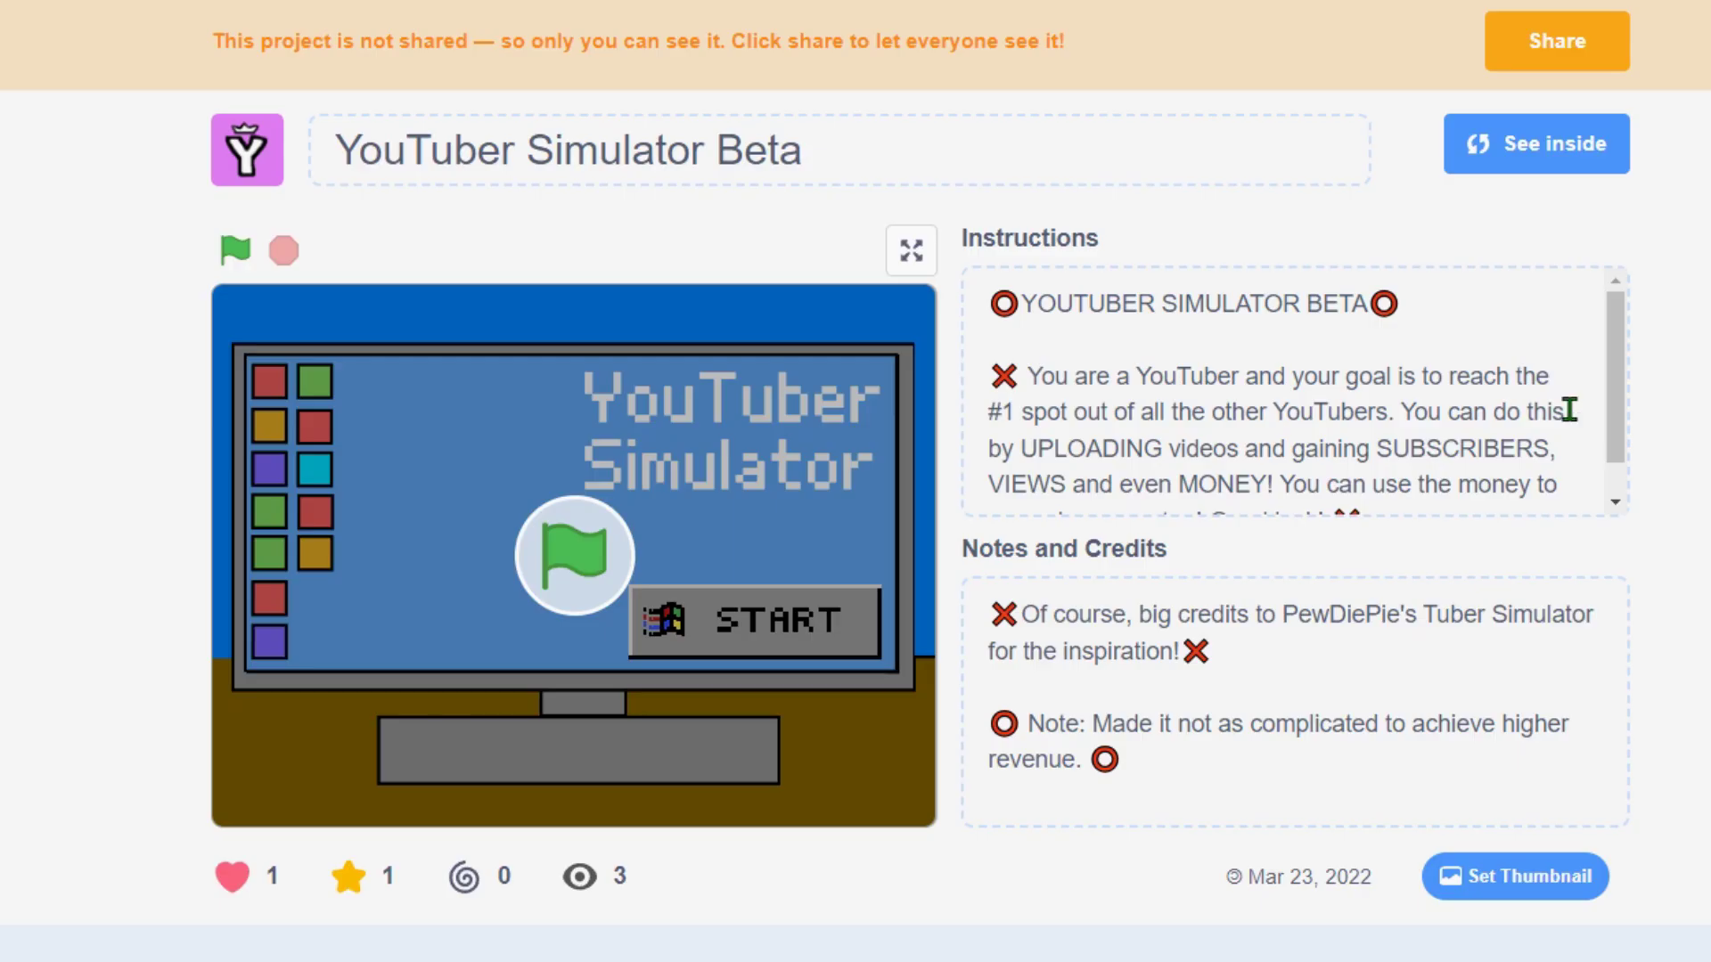
Read YouTuber Simulator Beta's instructions and creation date, then show its stage full screen.
left_click(1565, 410)
scroll(1566, 409, "down", 1)
scroll(1559, 480, "up", 1)
left_click_drag(1369, 878, 1249, 883)
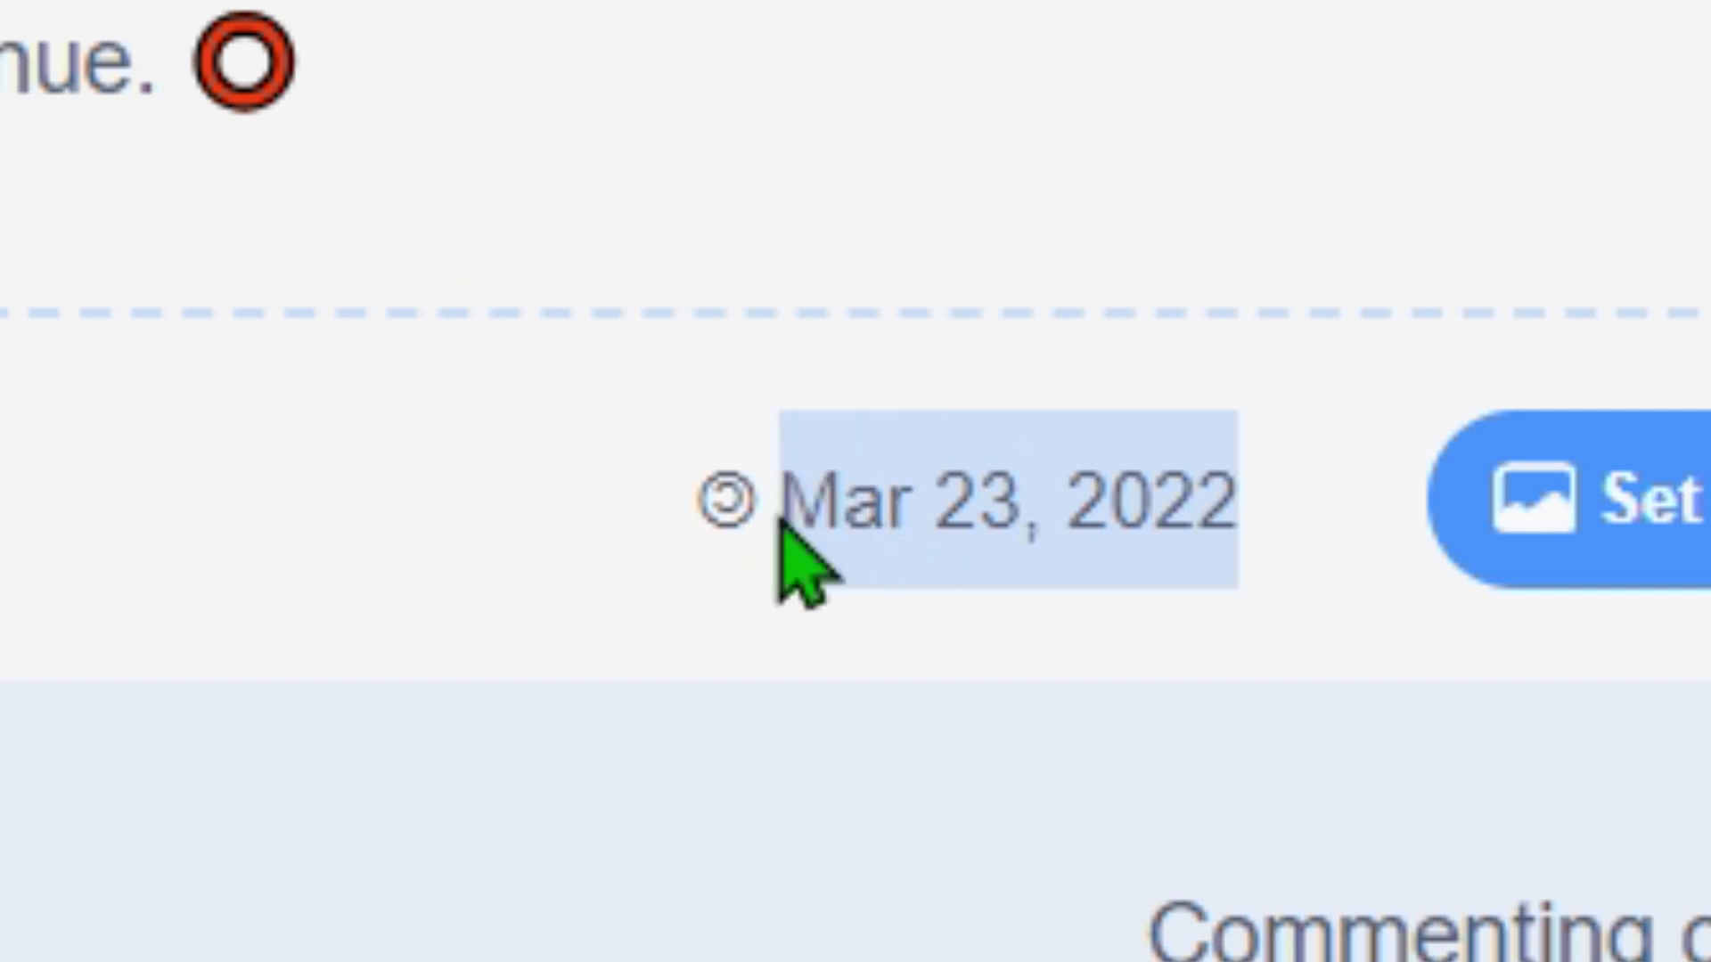
left_click(489, 451)
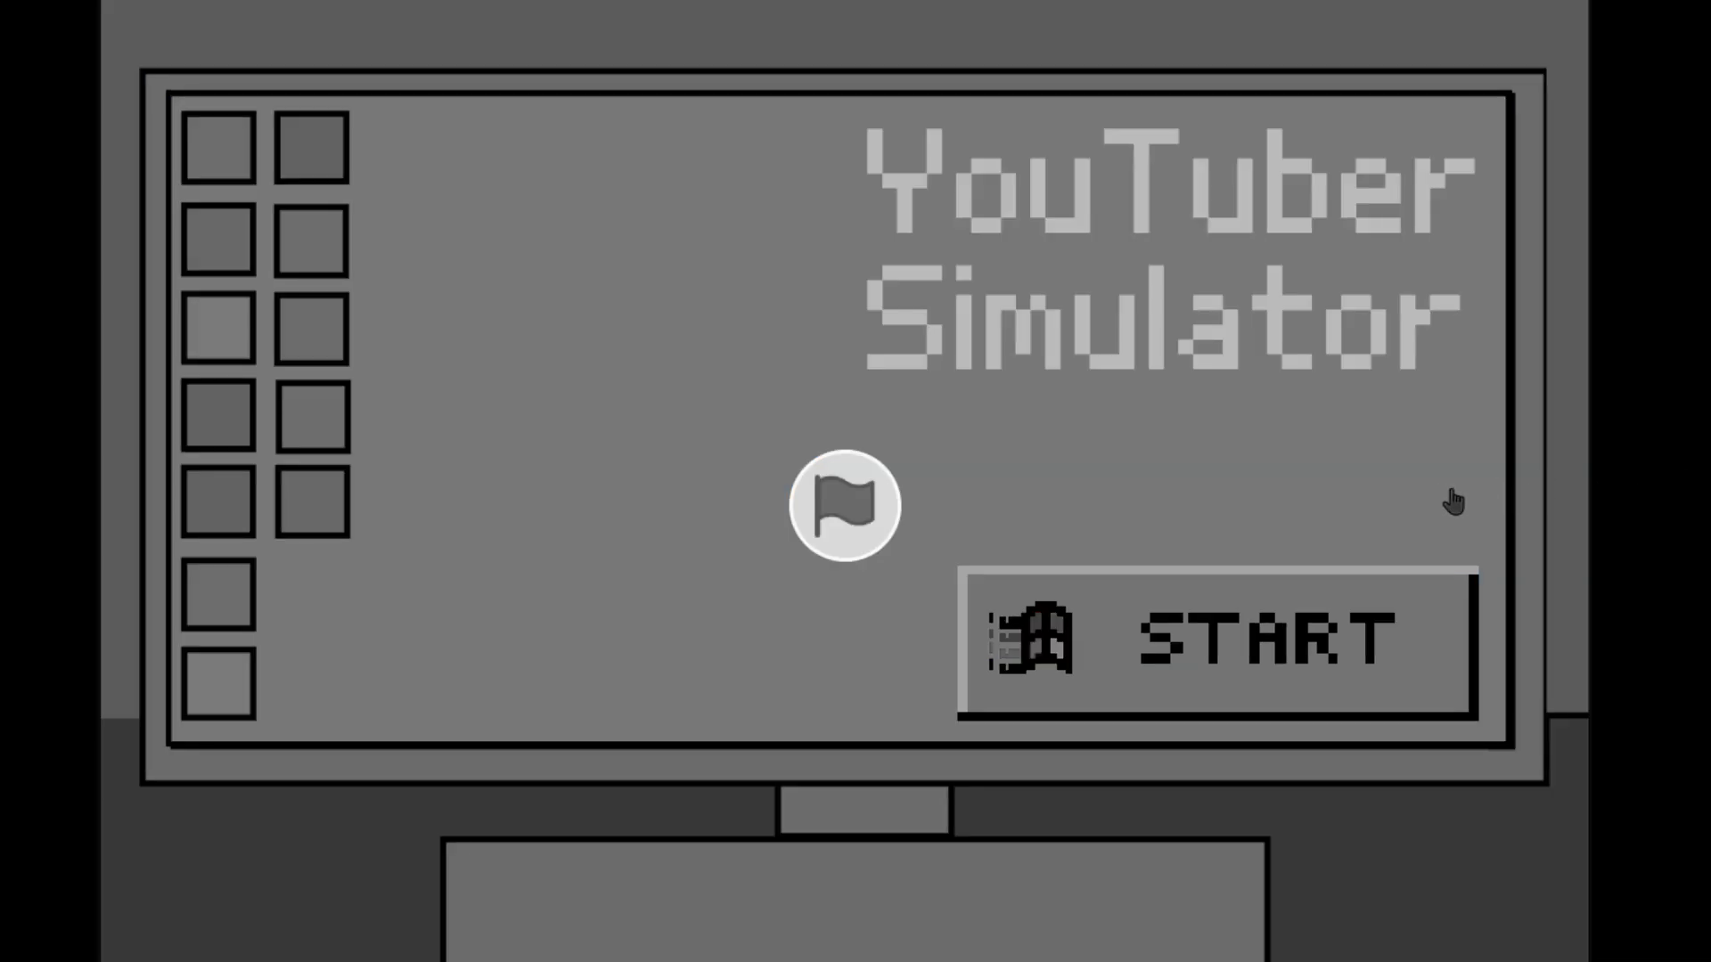
Run YouTuber Simulator with the green flag, pass the START screen, and go to Upload.
left_click(505, 244)
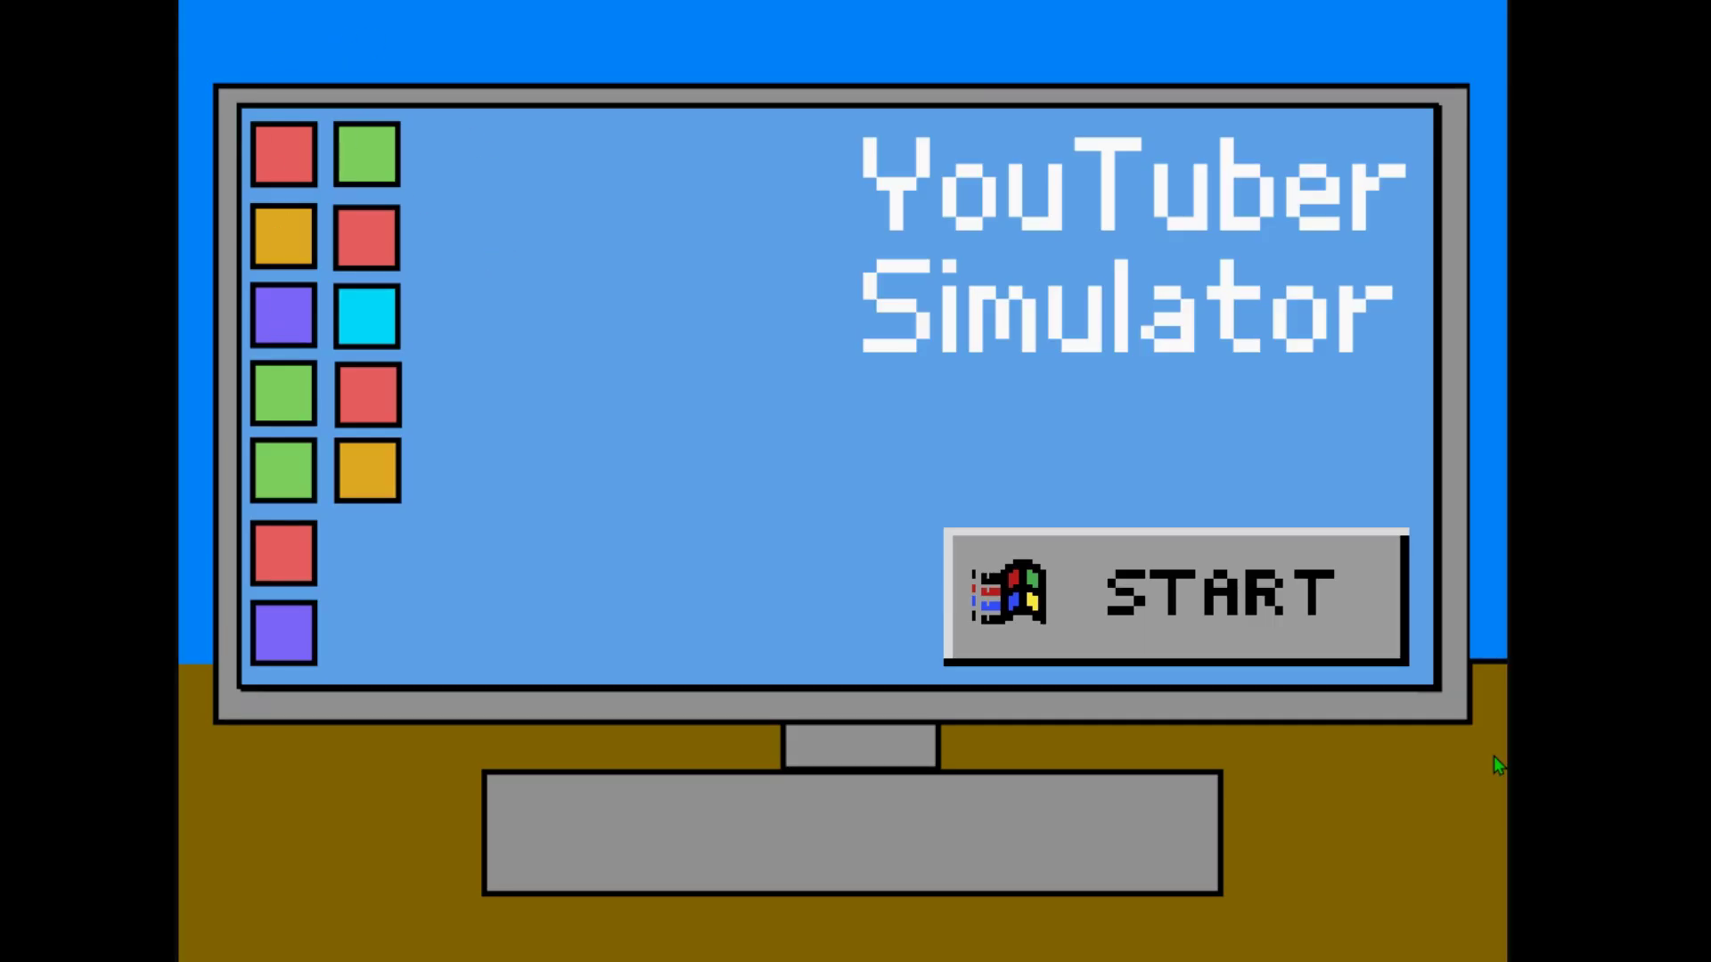
left_click(1135, 593)
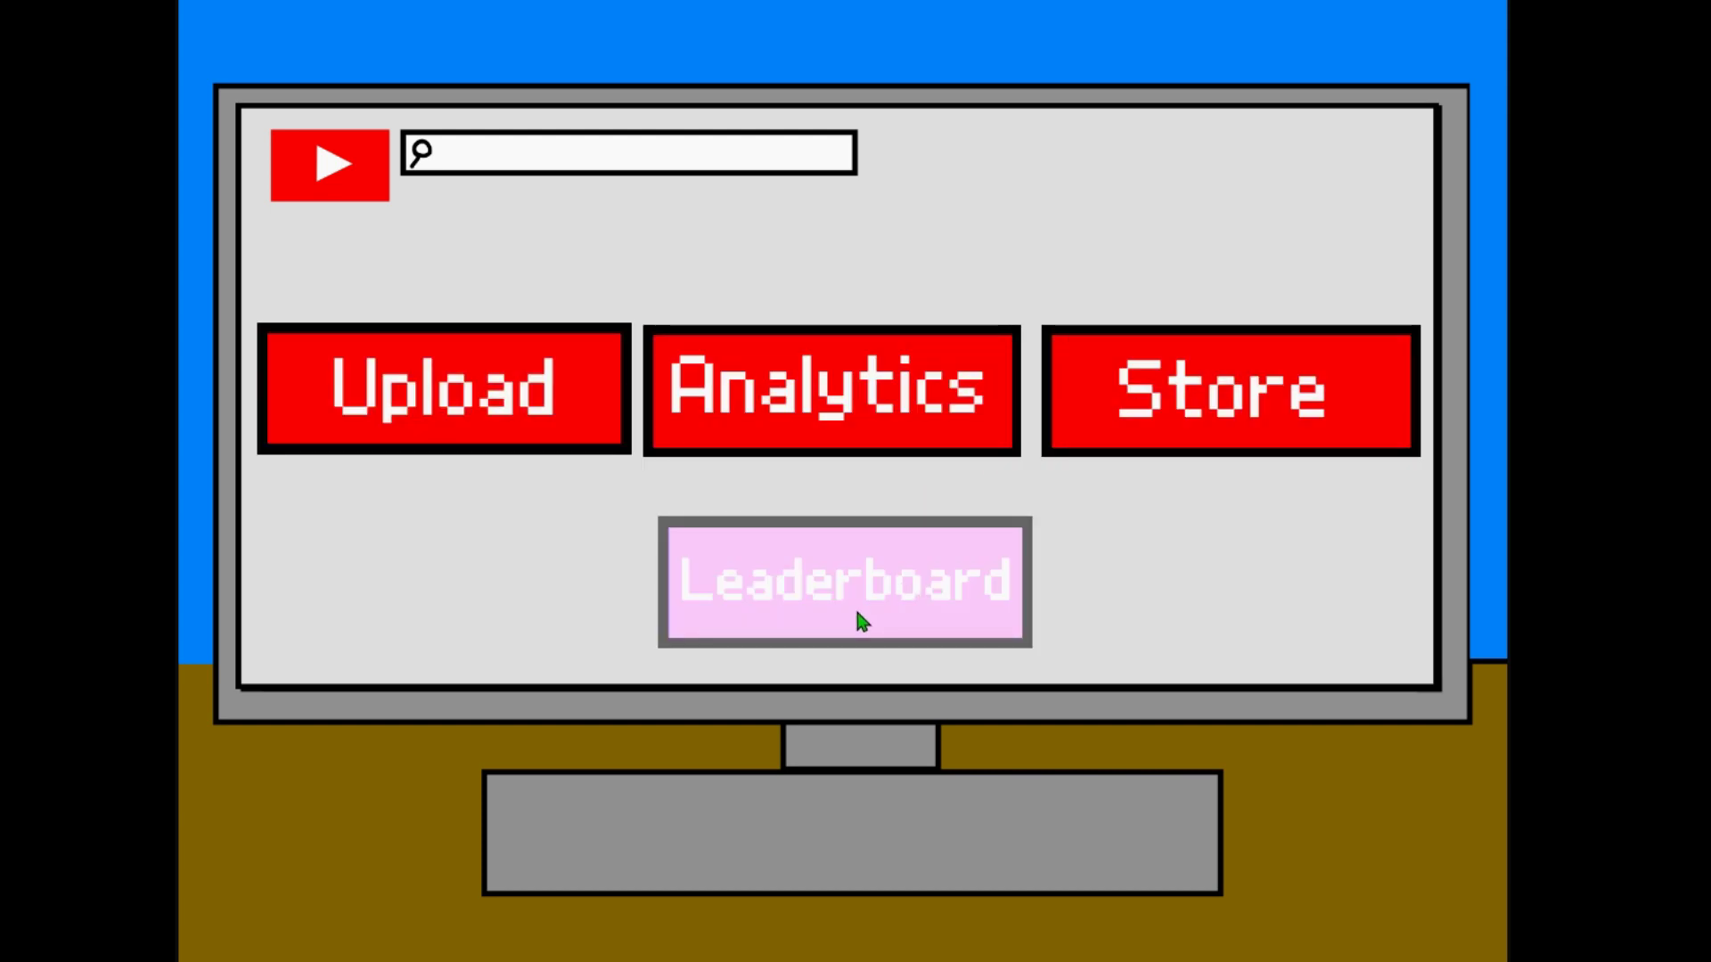
left_click(468, 422)
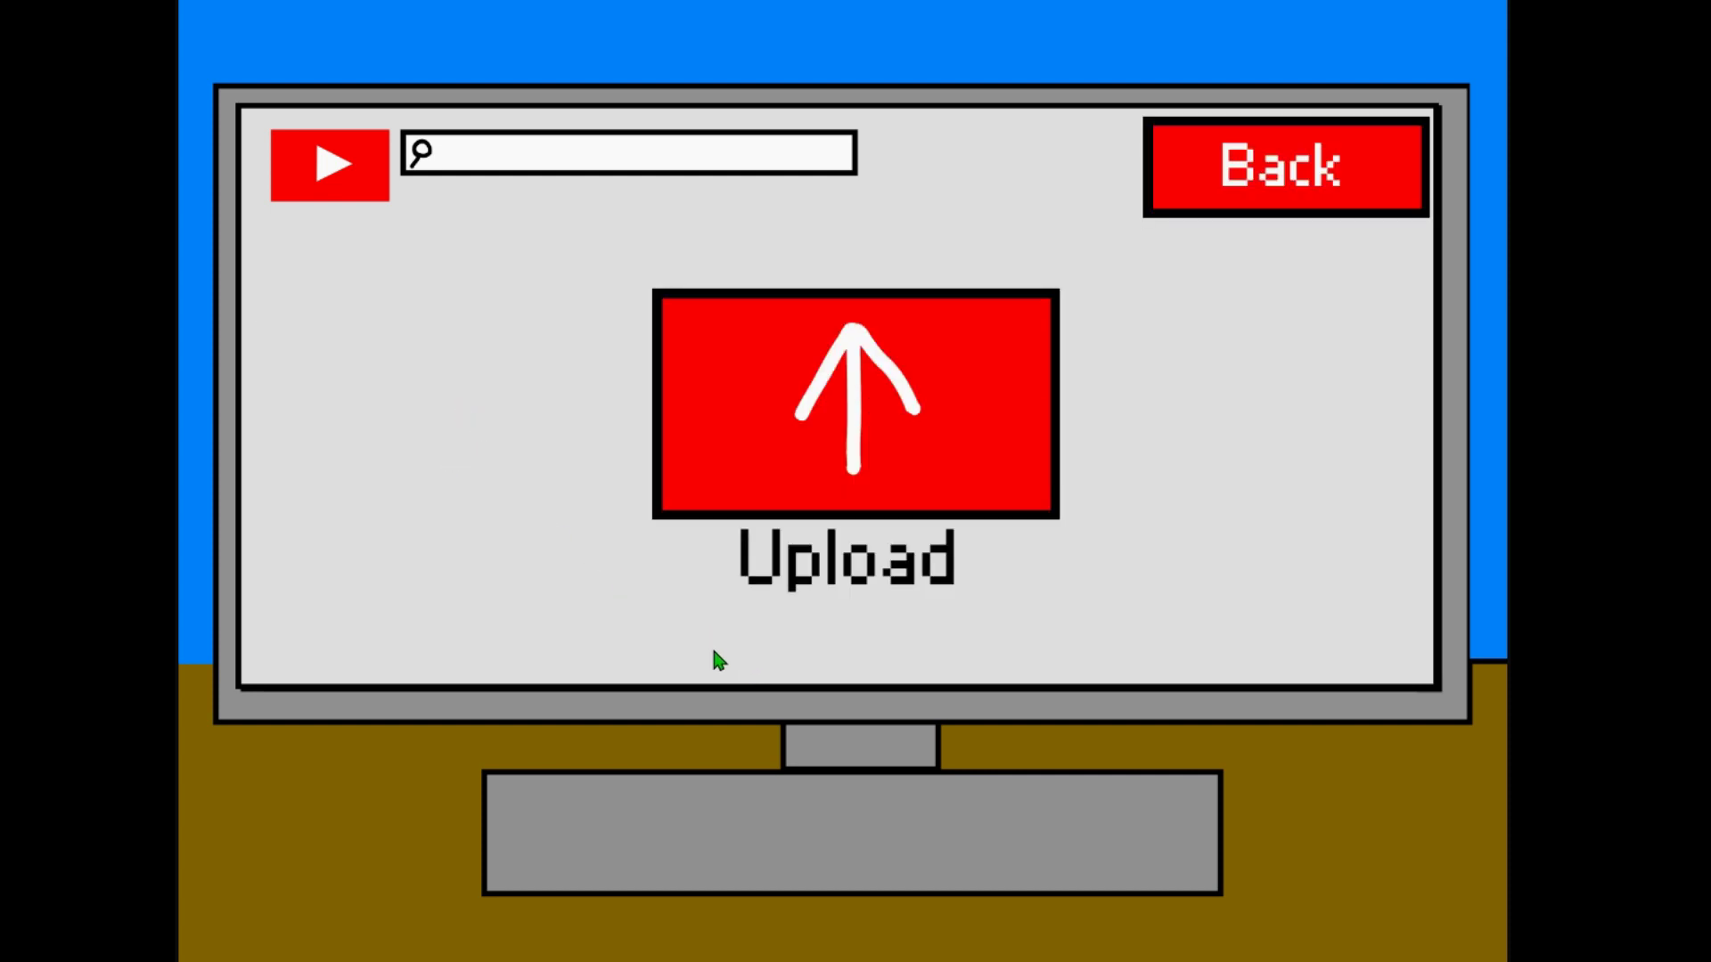
Upload a video, view the channel analytics, and bring up the leaderboard ranking You fifth.
left_click(840, 395)
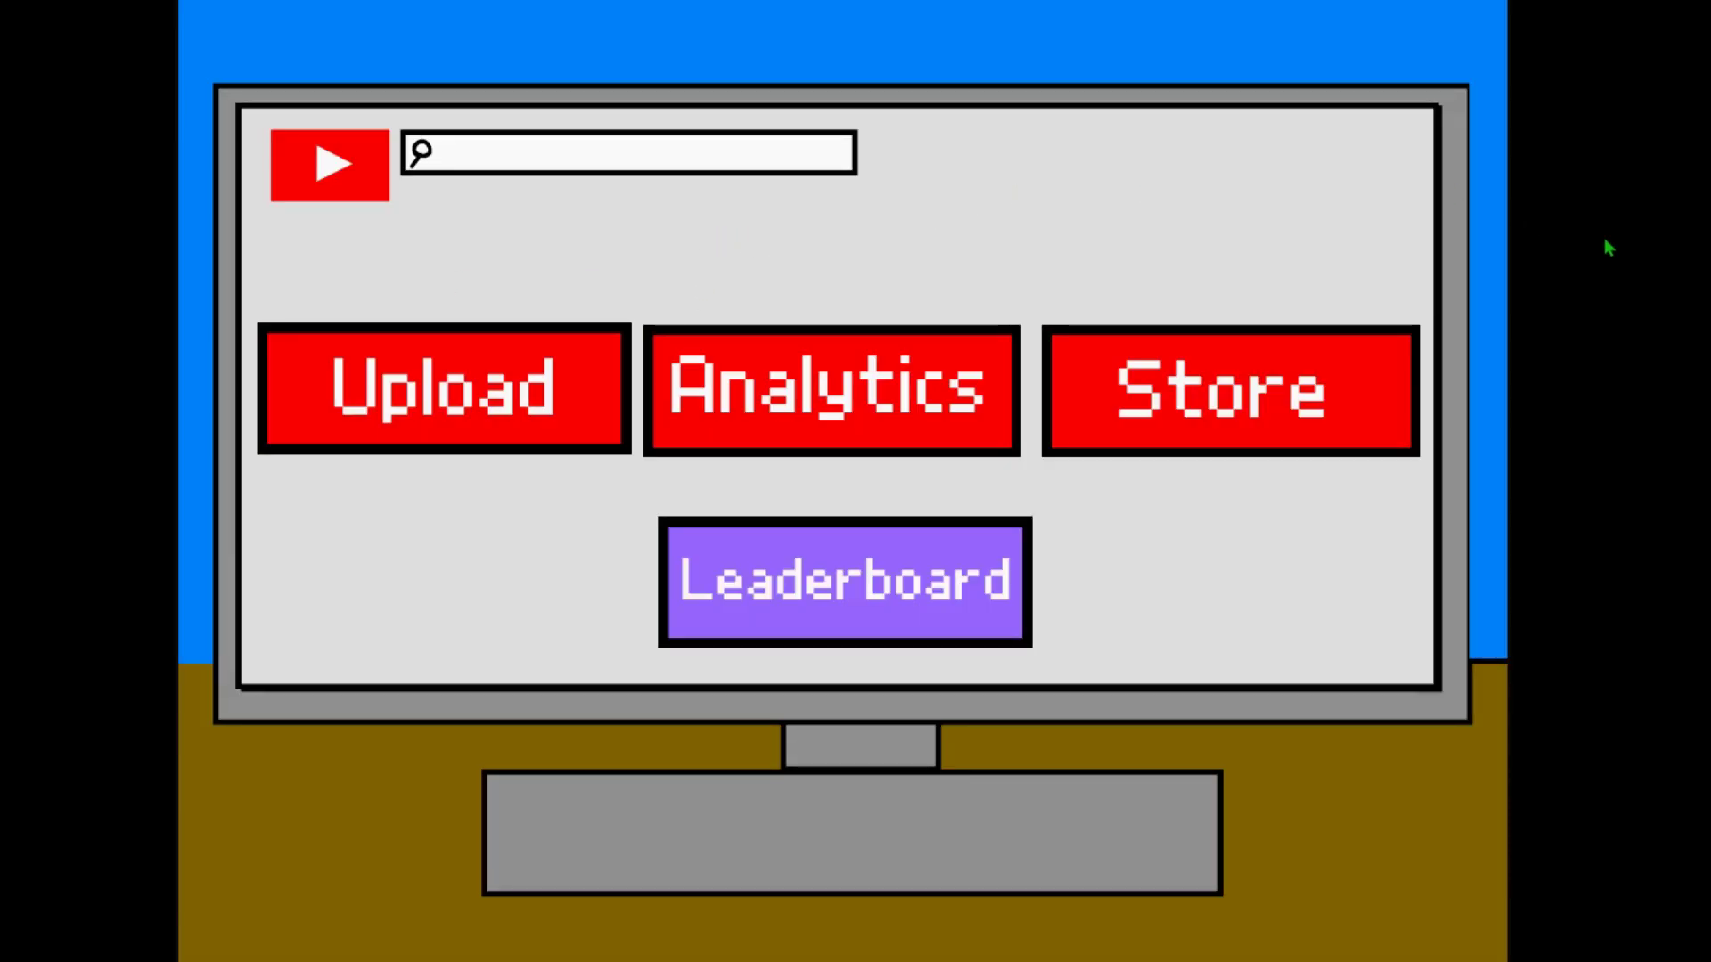
left_click(904, 370)
left_click(902, 610)
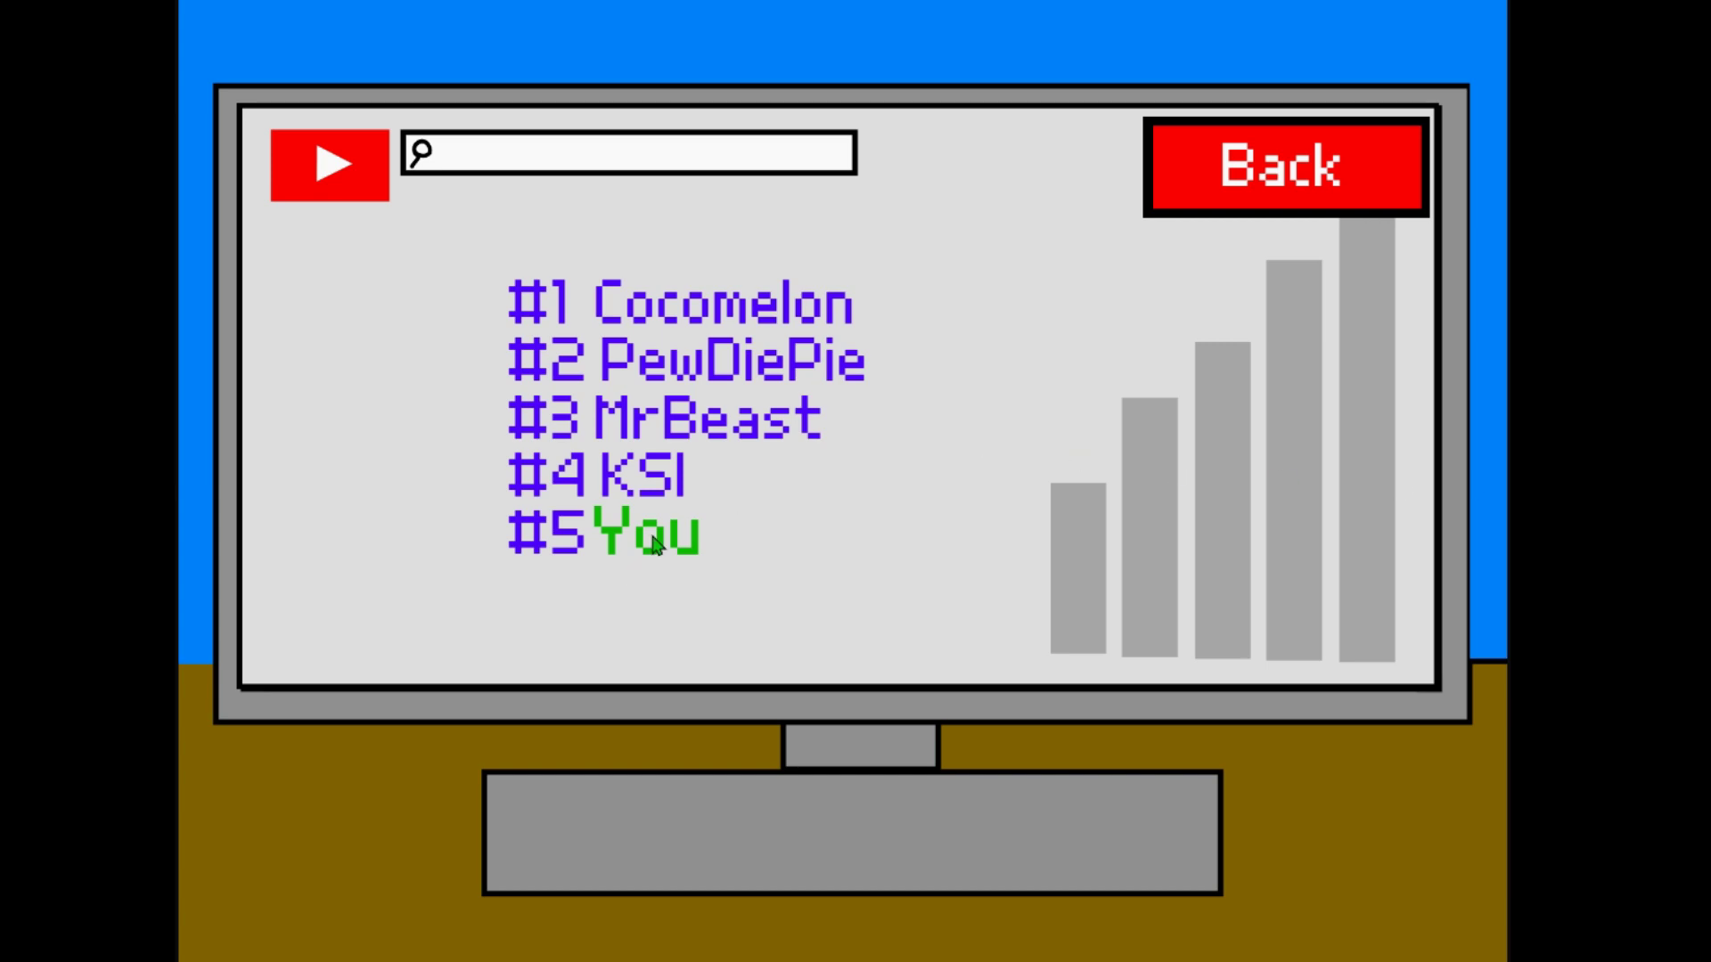
Return from the leaderboard to the menu and upload another video.
left_click(1331, 207)
left_click(446, 437)
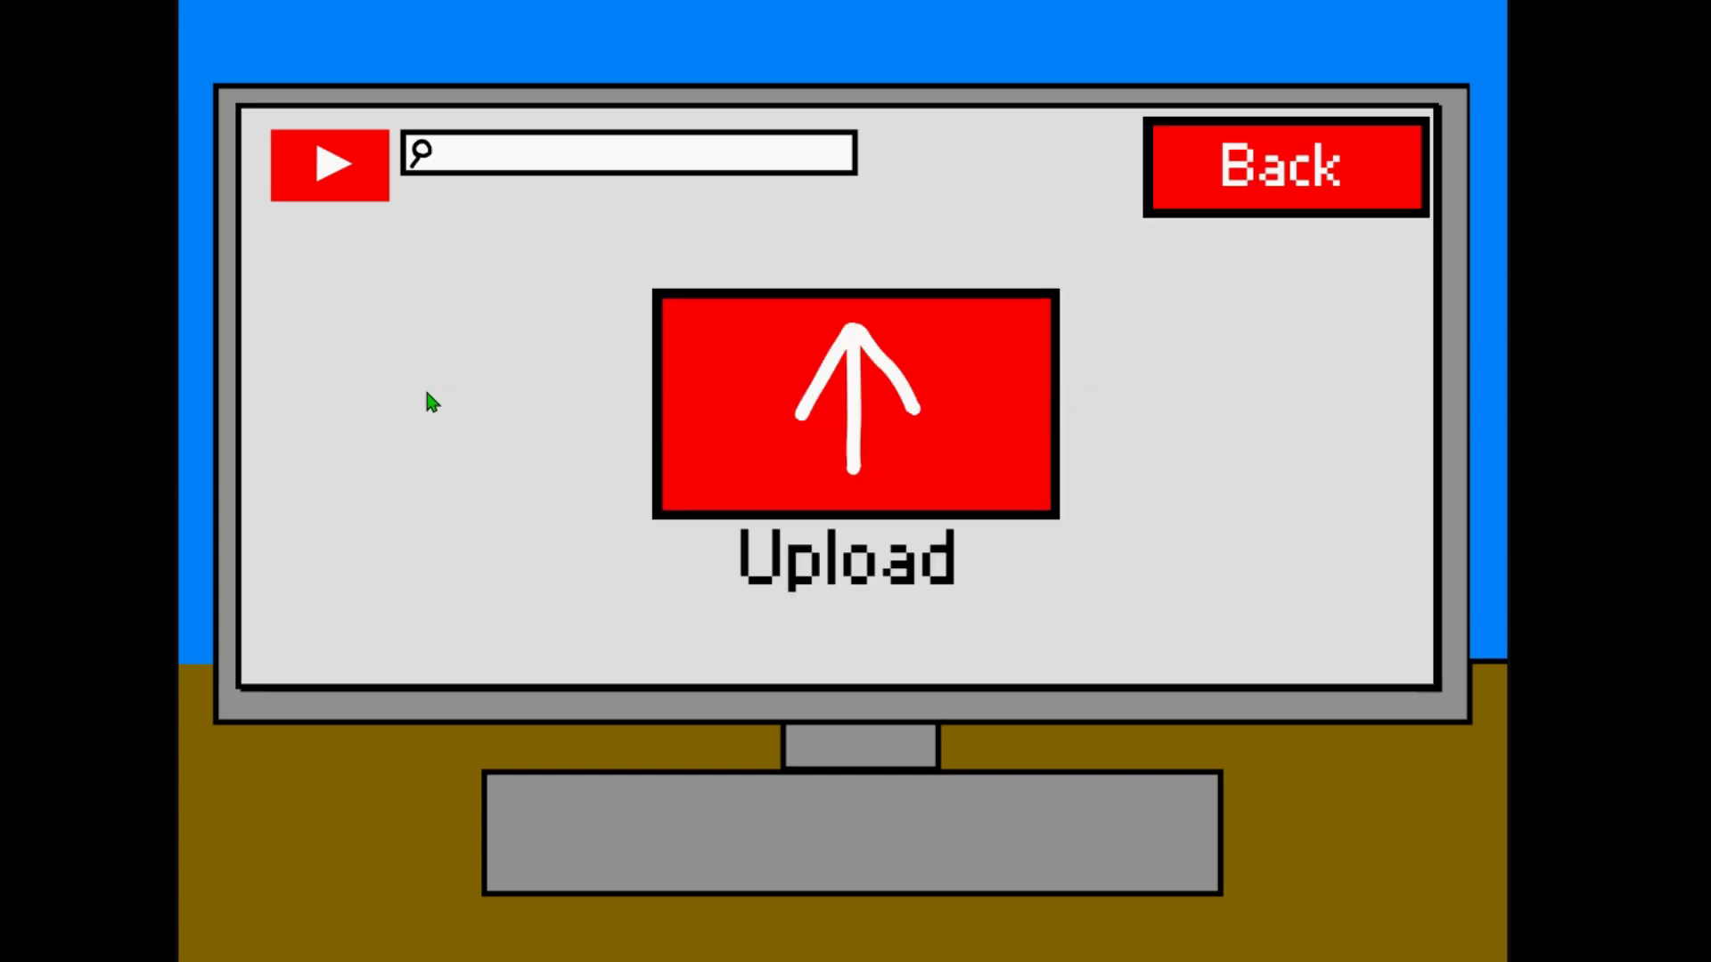
left_click(842, 423)
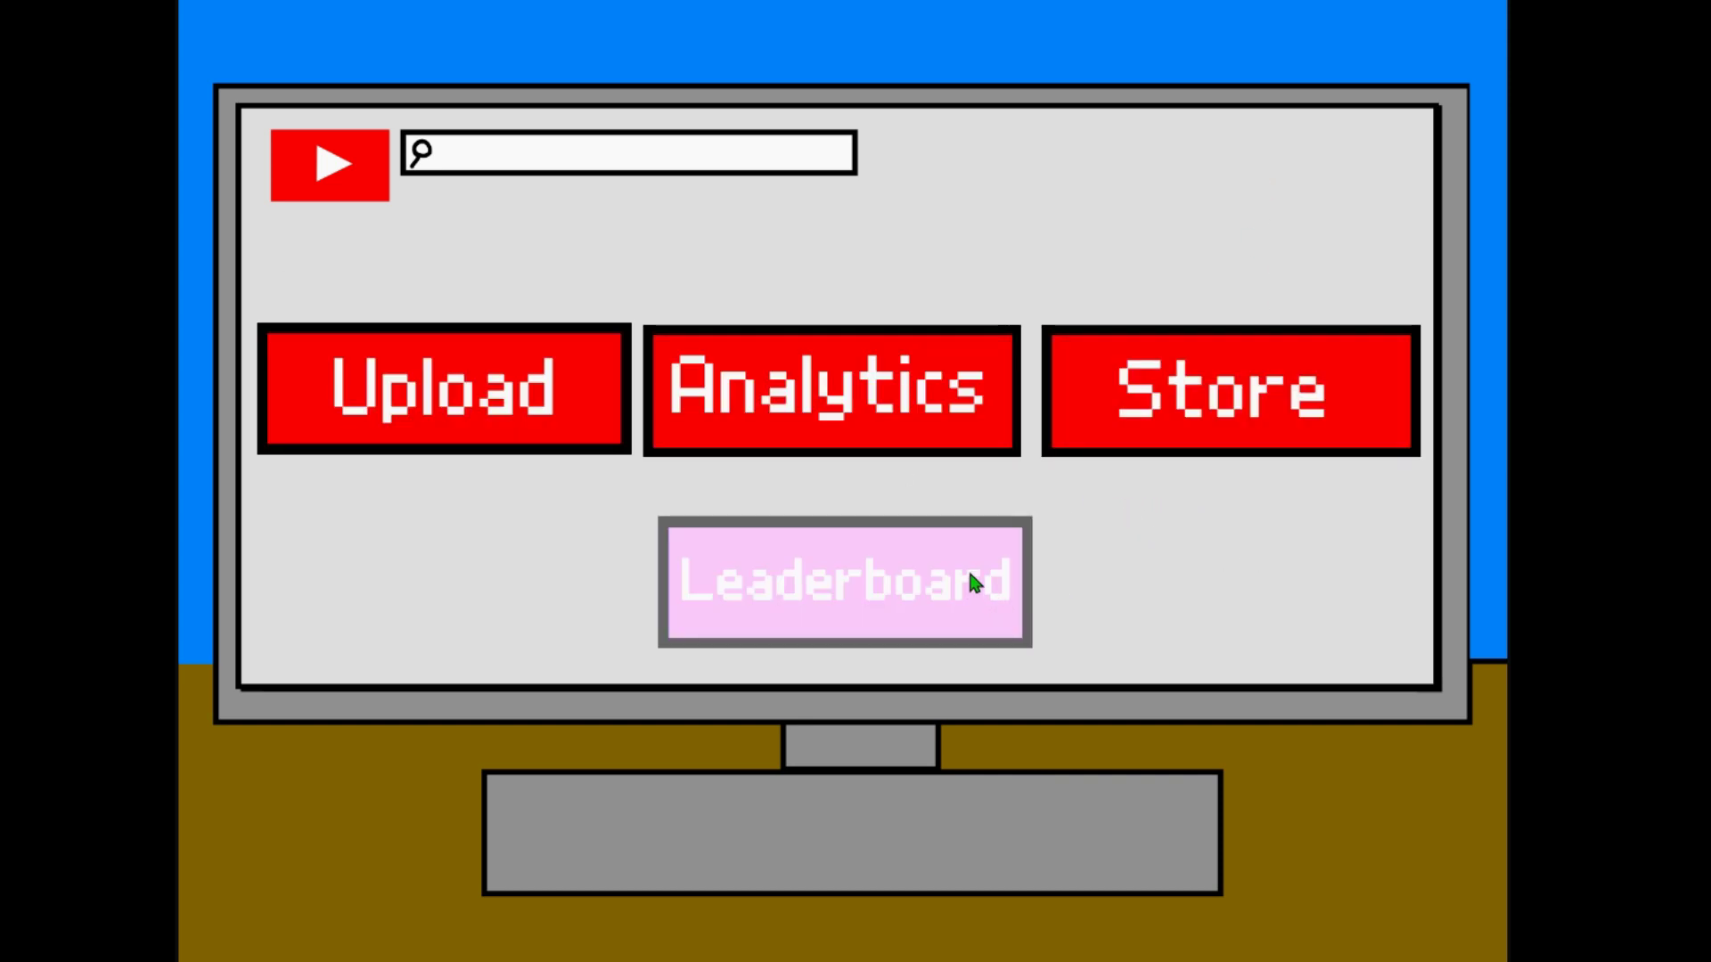
Check the leaderboard again, return to the channel menu, and exit full screen.
left_click(969, 588)
left_click(1184, 142)
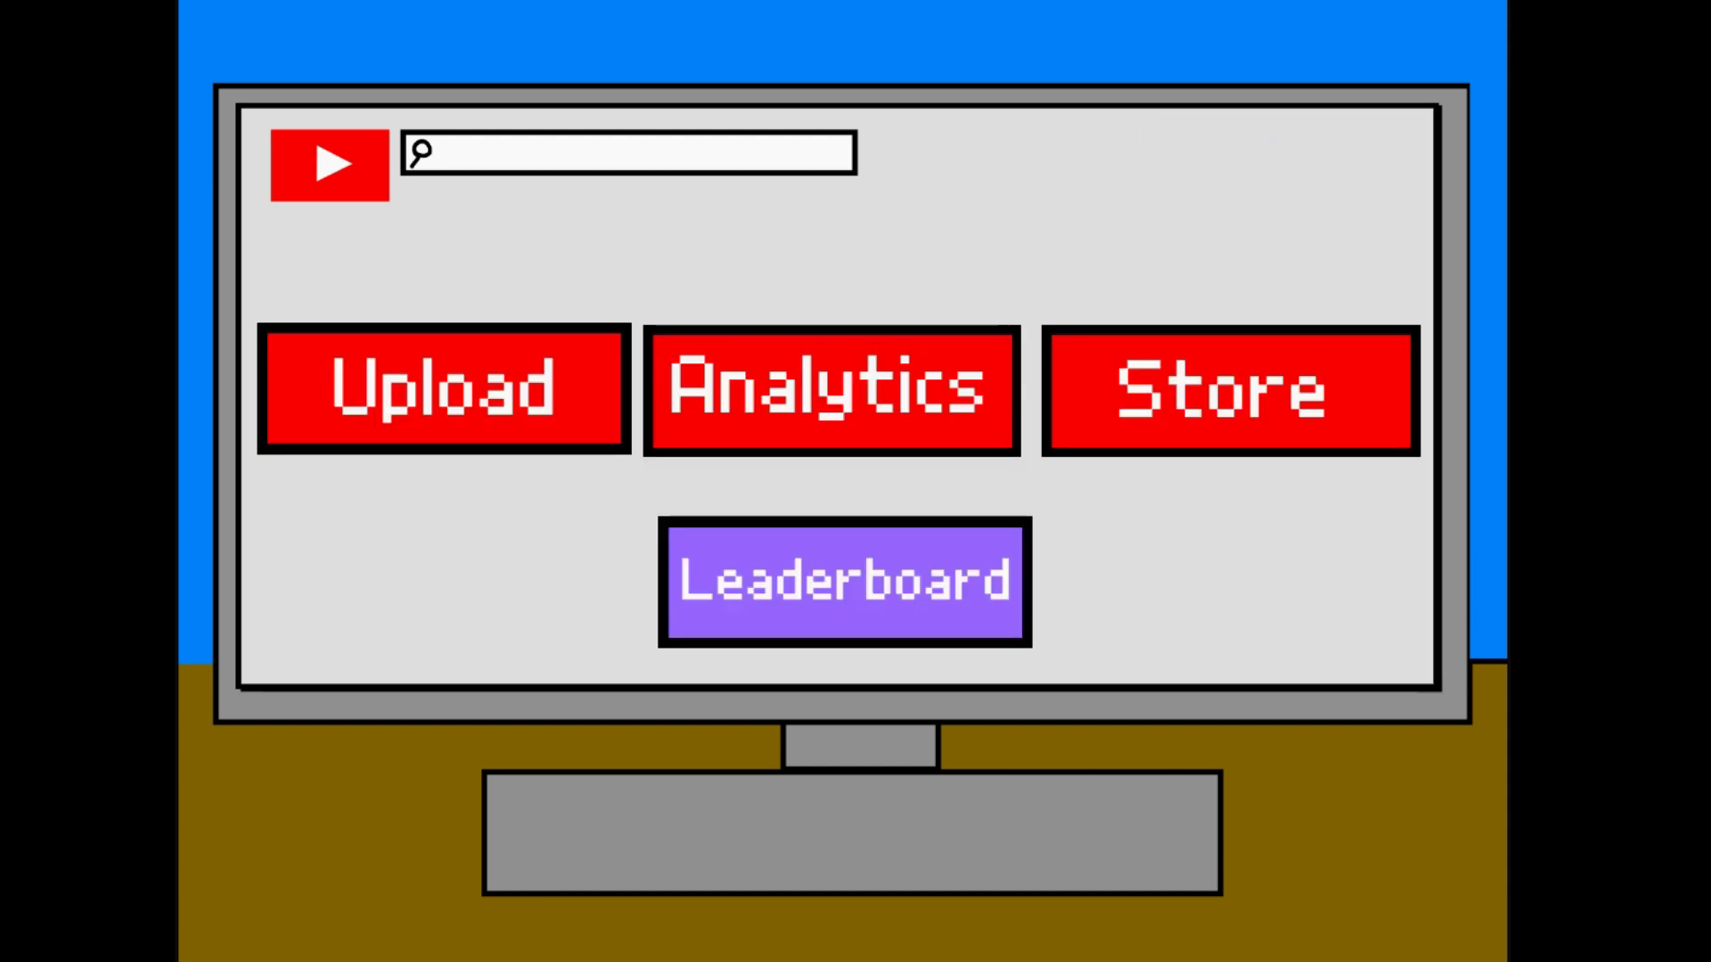
key("Escape")
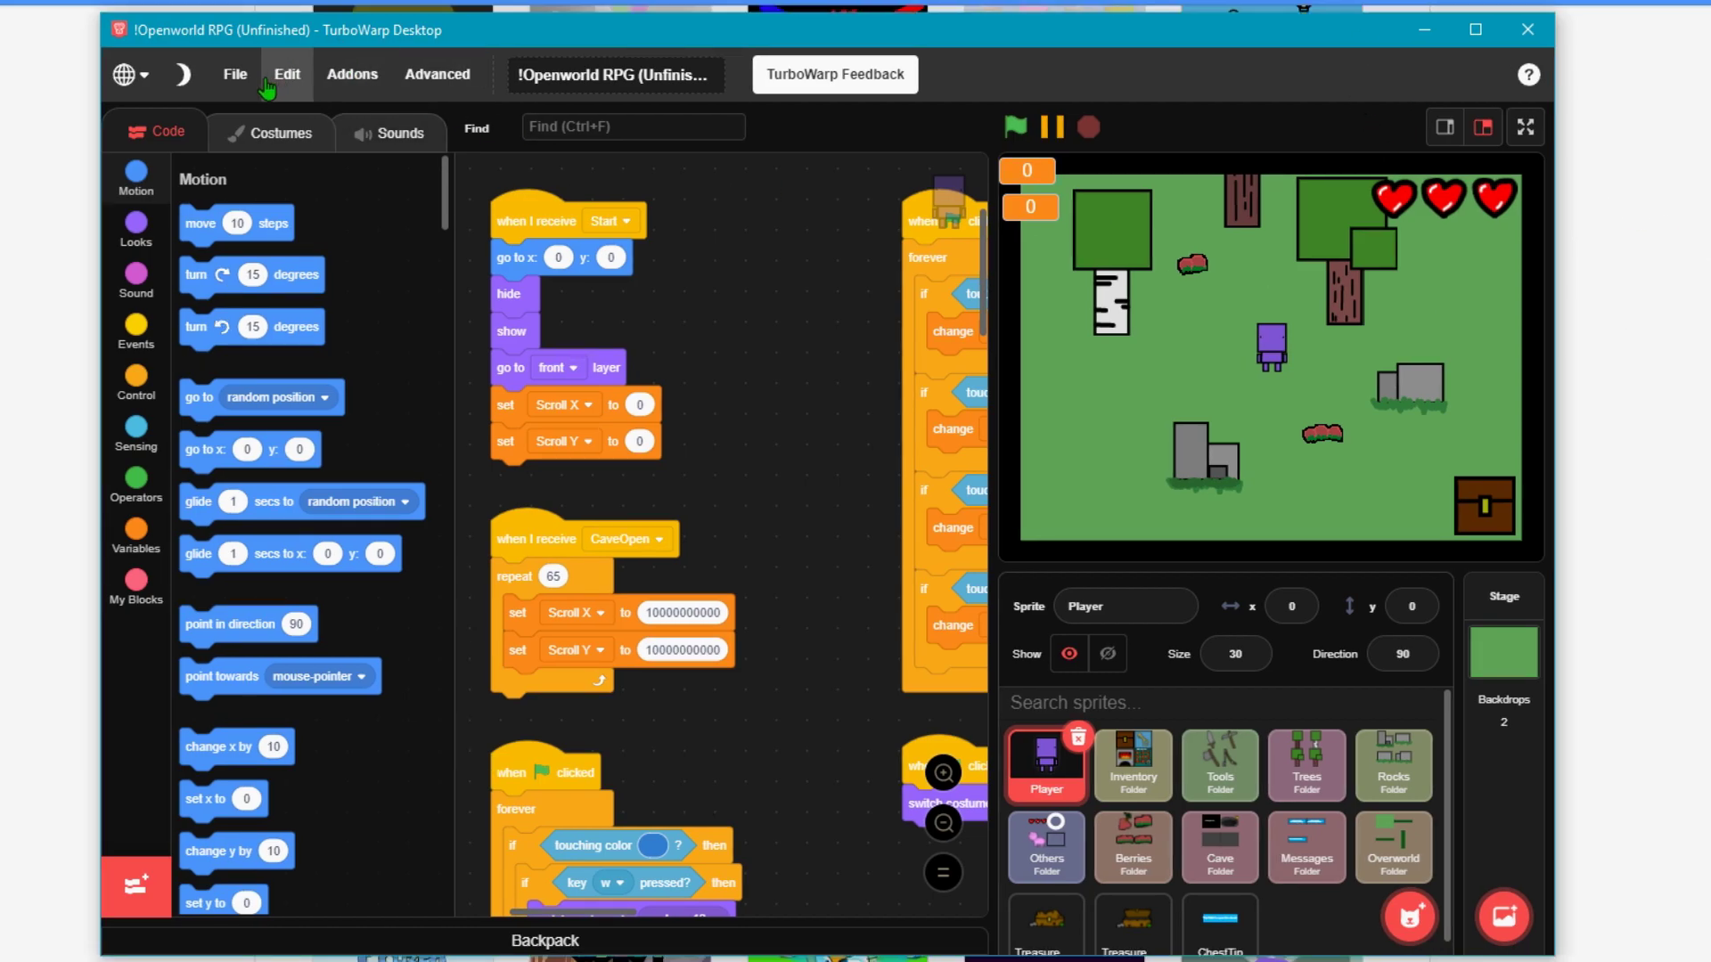
scroll(883, 511, "down", 5)
scroll(884, 502, "down", 5)
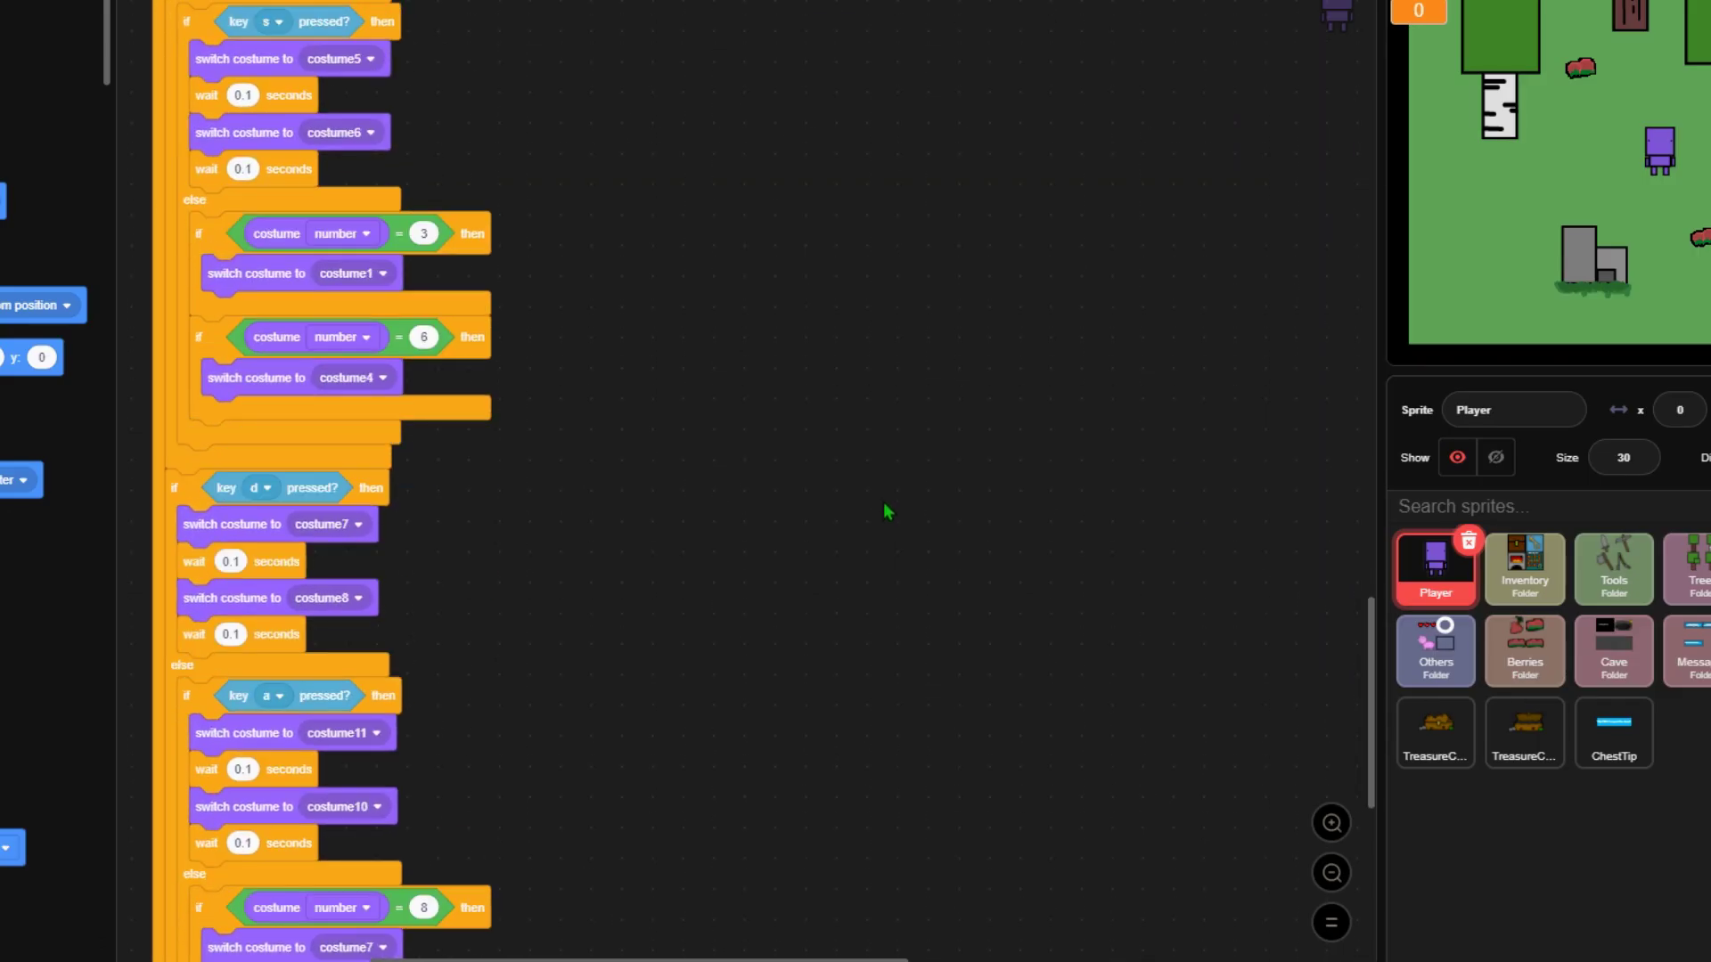
scroll(881, 510, "down", 3)
scroll(924, 541, "up", 4)
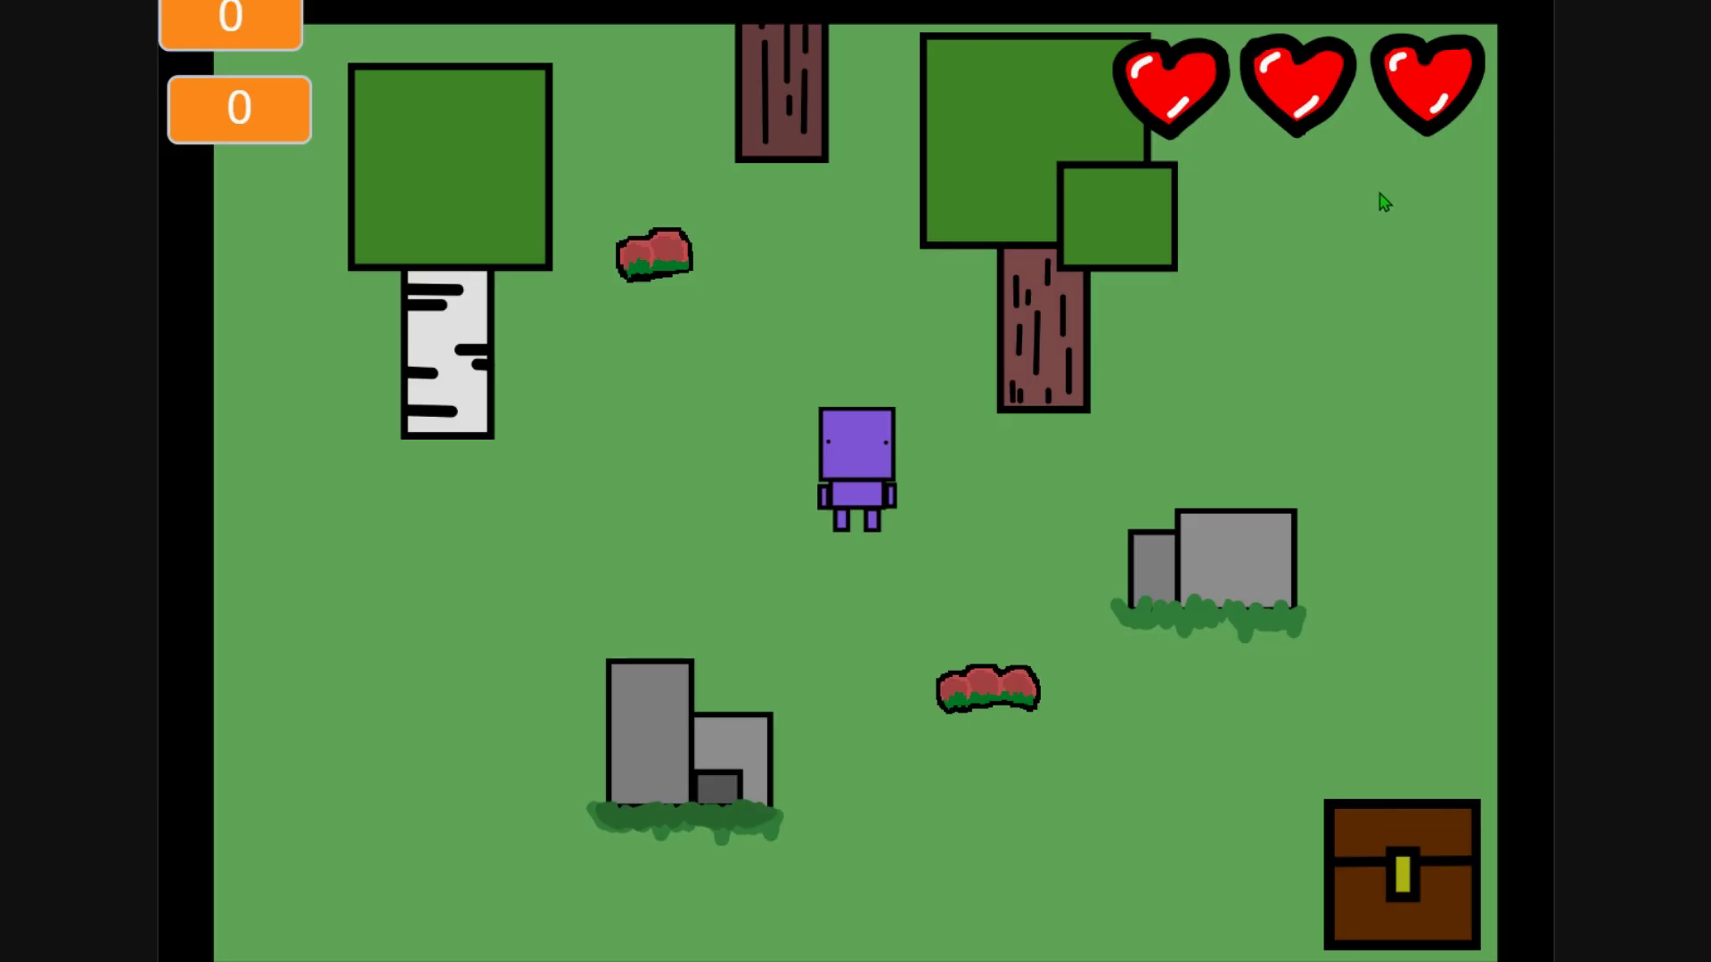
Walk the purple player over to a nearby tree and chop it down.
key("Left")
key("Up")
key("Right")
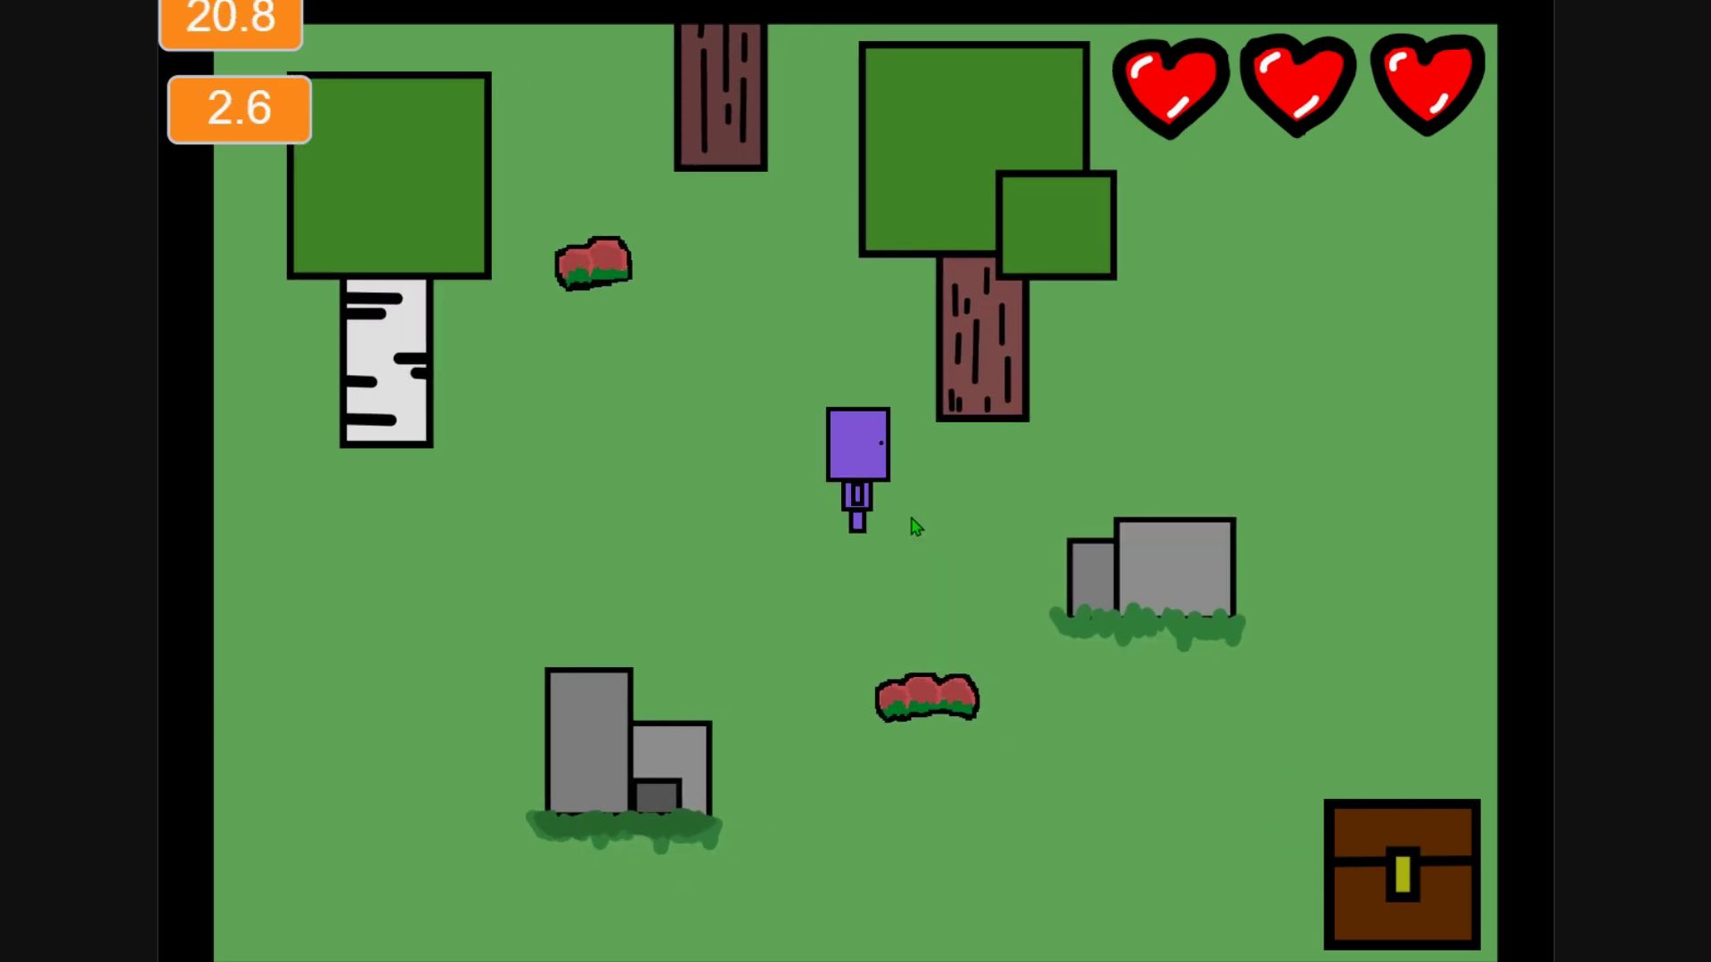
key("Left")
key("Left")
key("Right")
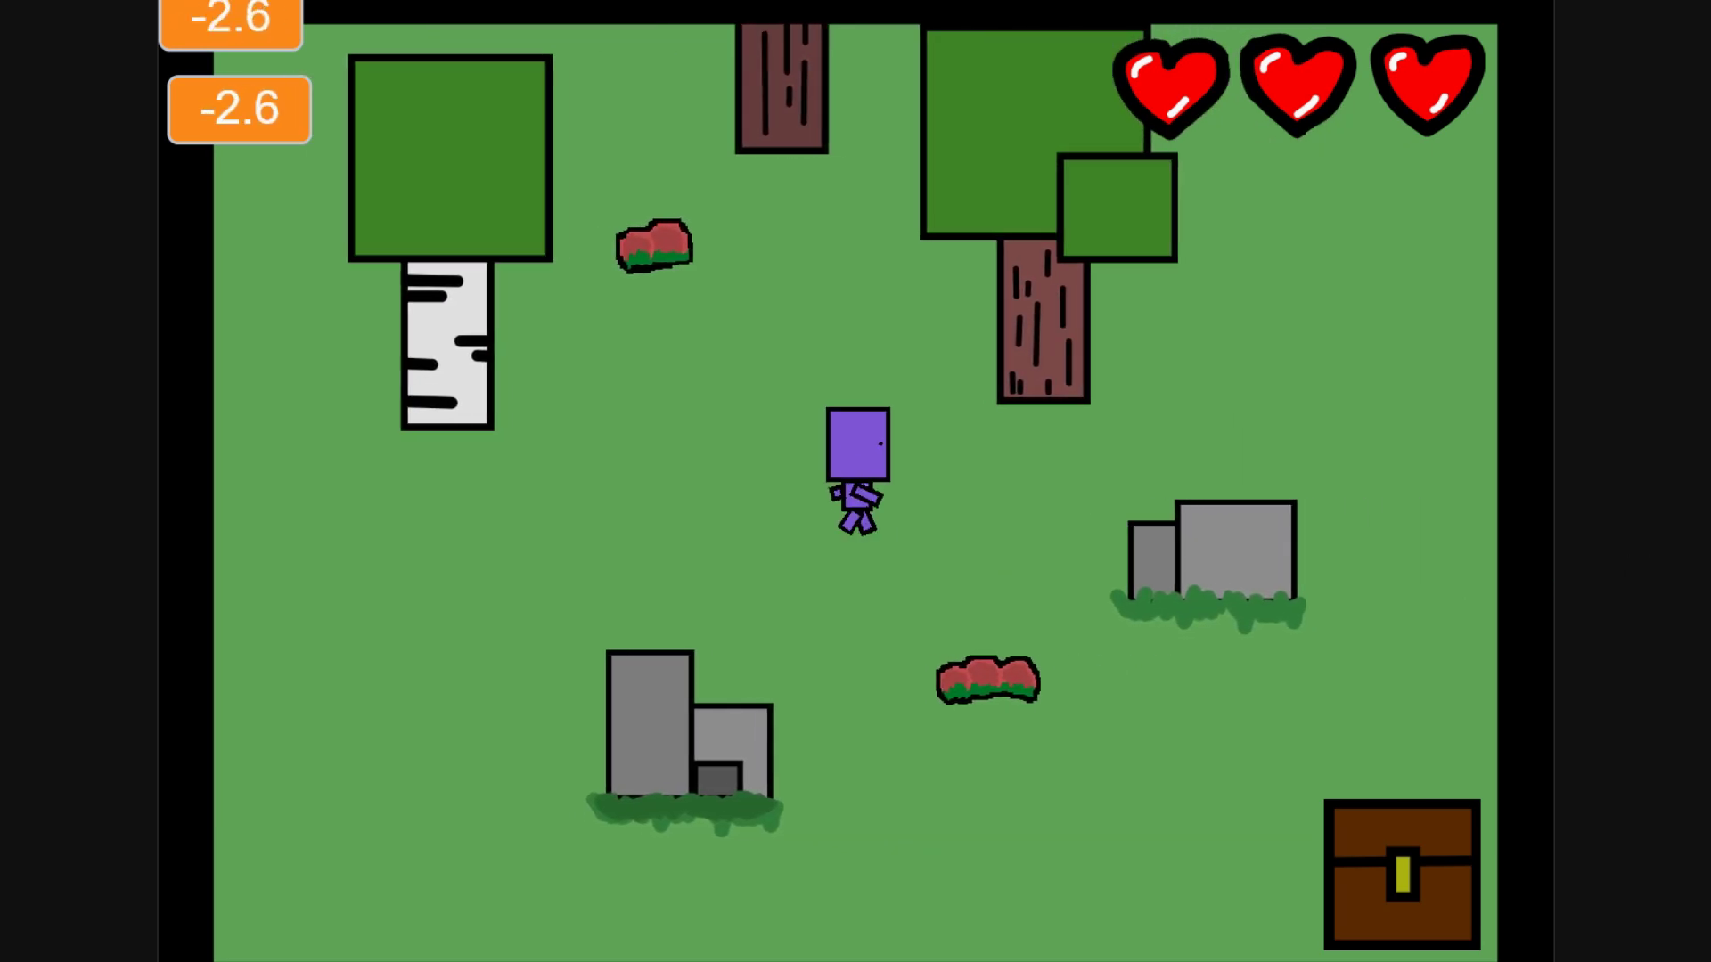
key("Left")
key("Down")
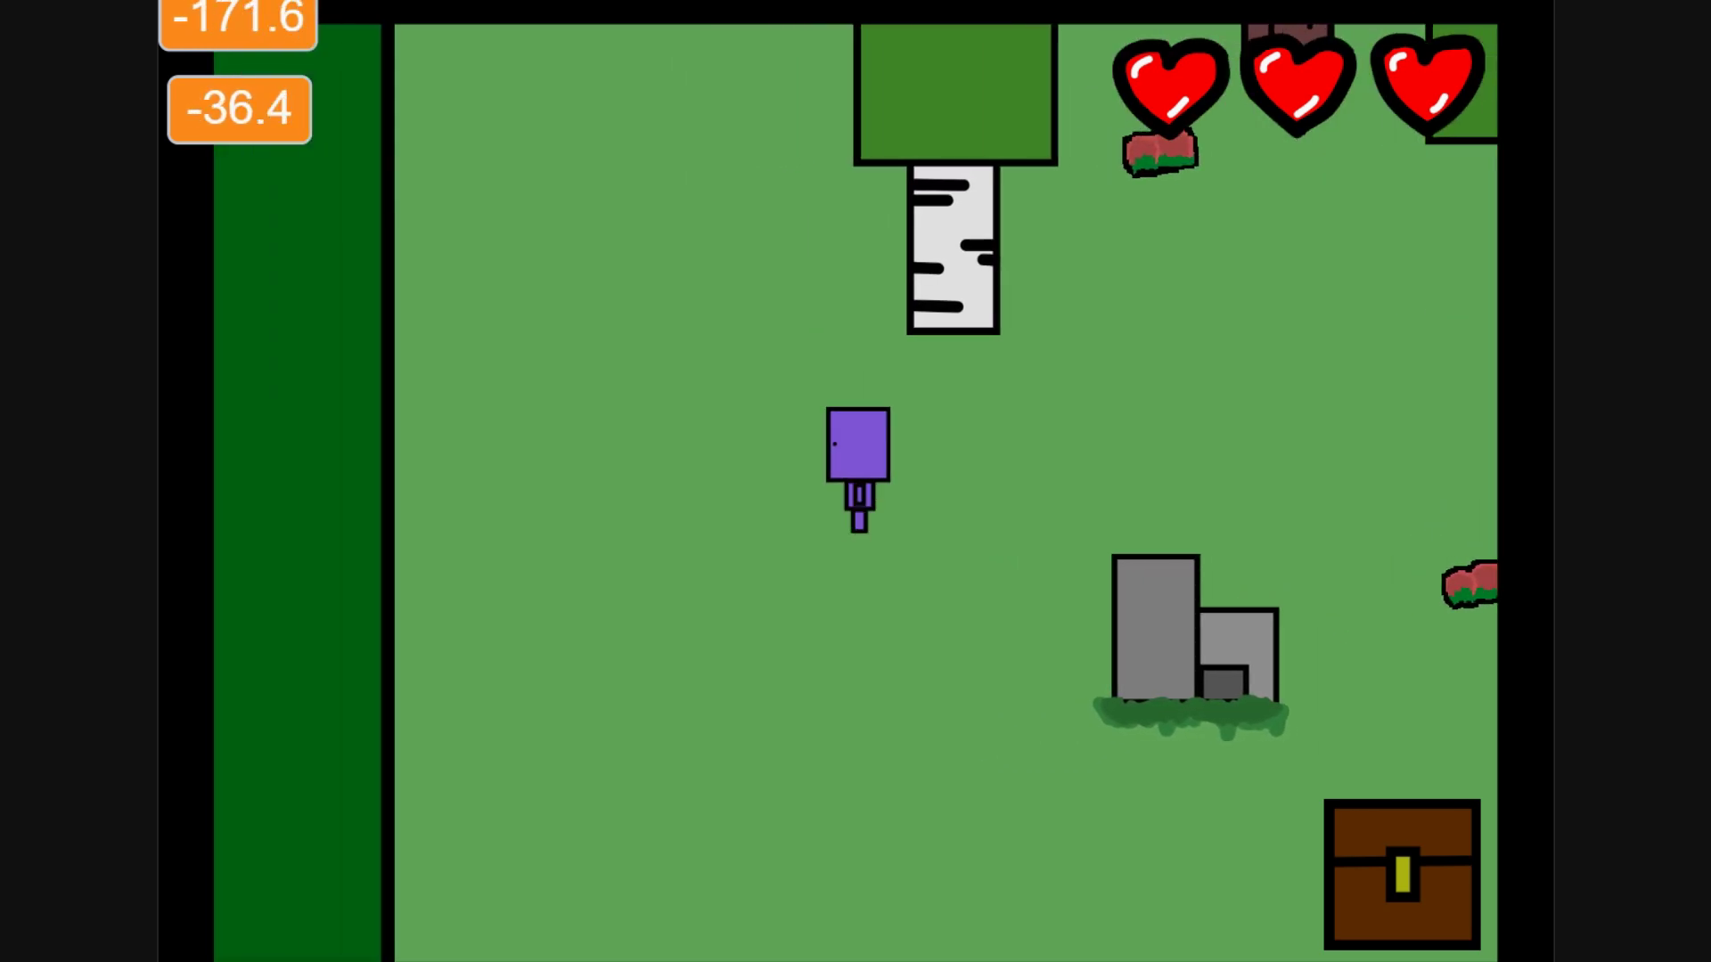
key("Right")
key("Up")
key("Left")
key("Right")
key("Left")
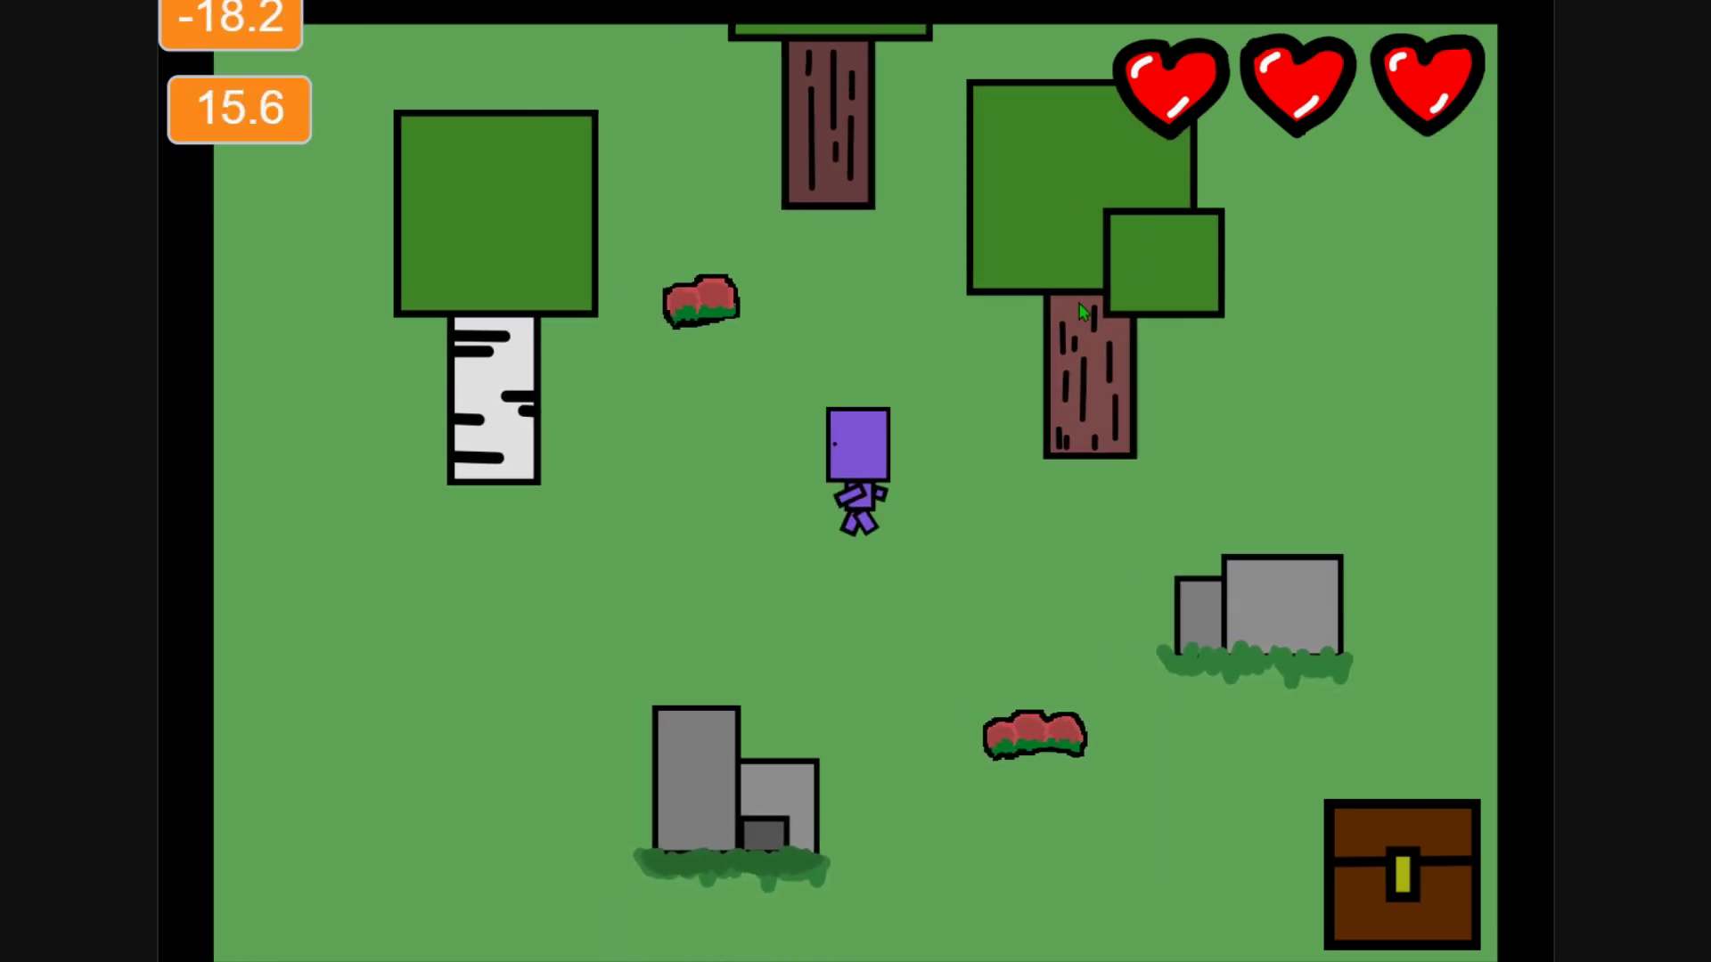
key("Right")
key("Down")
key("Up")
key("Left")
key("Right")
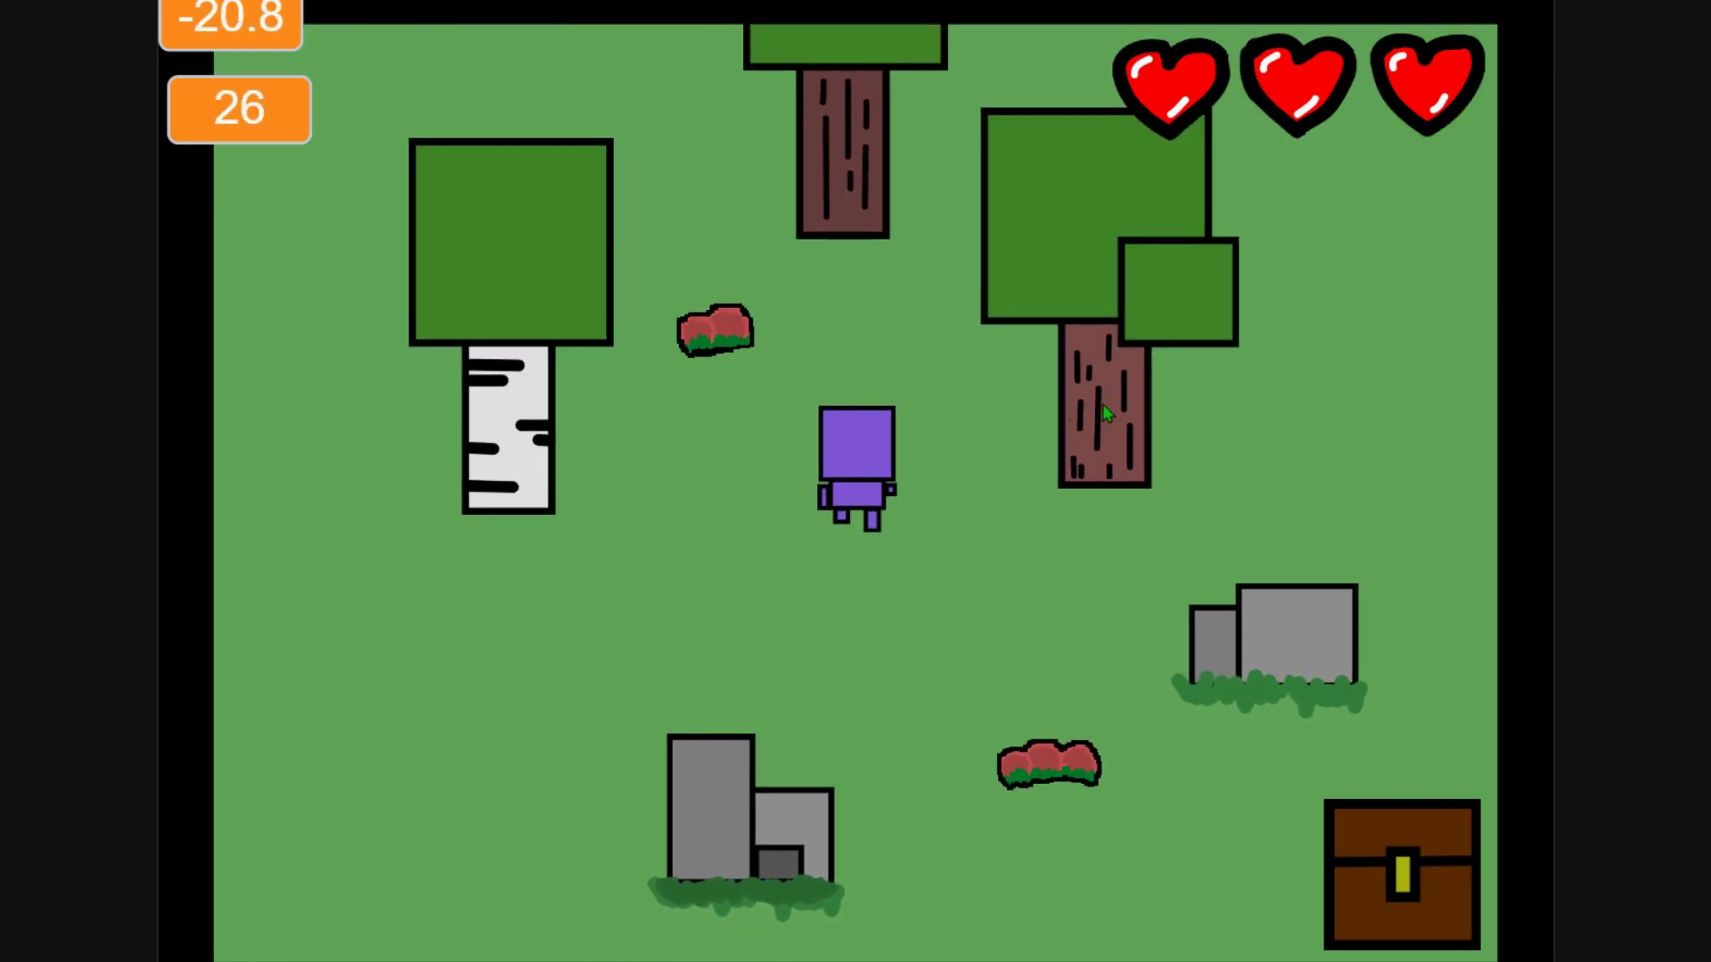
left_click(879, 505)
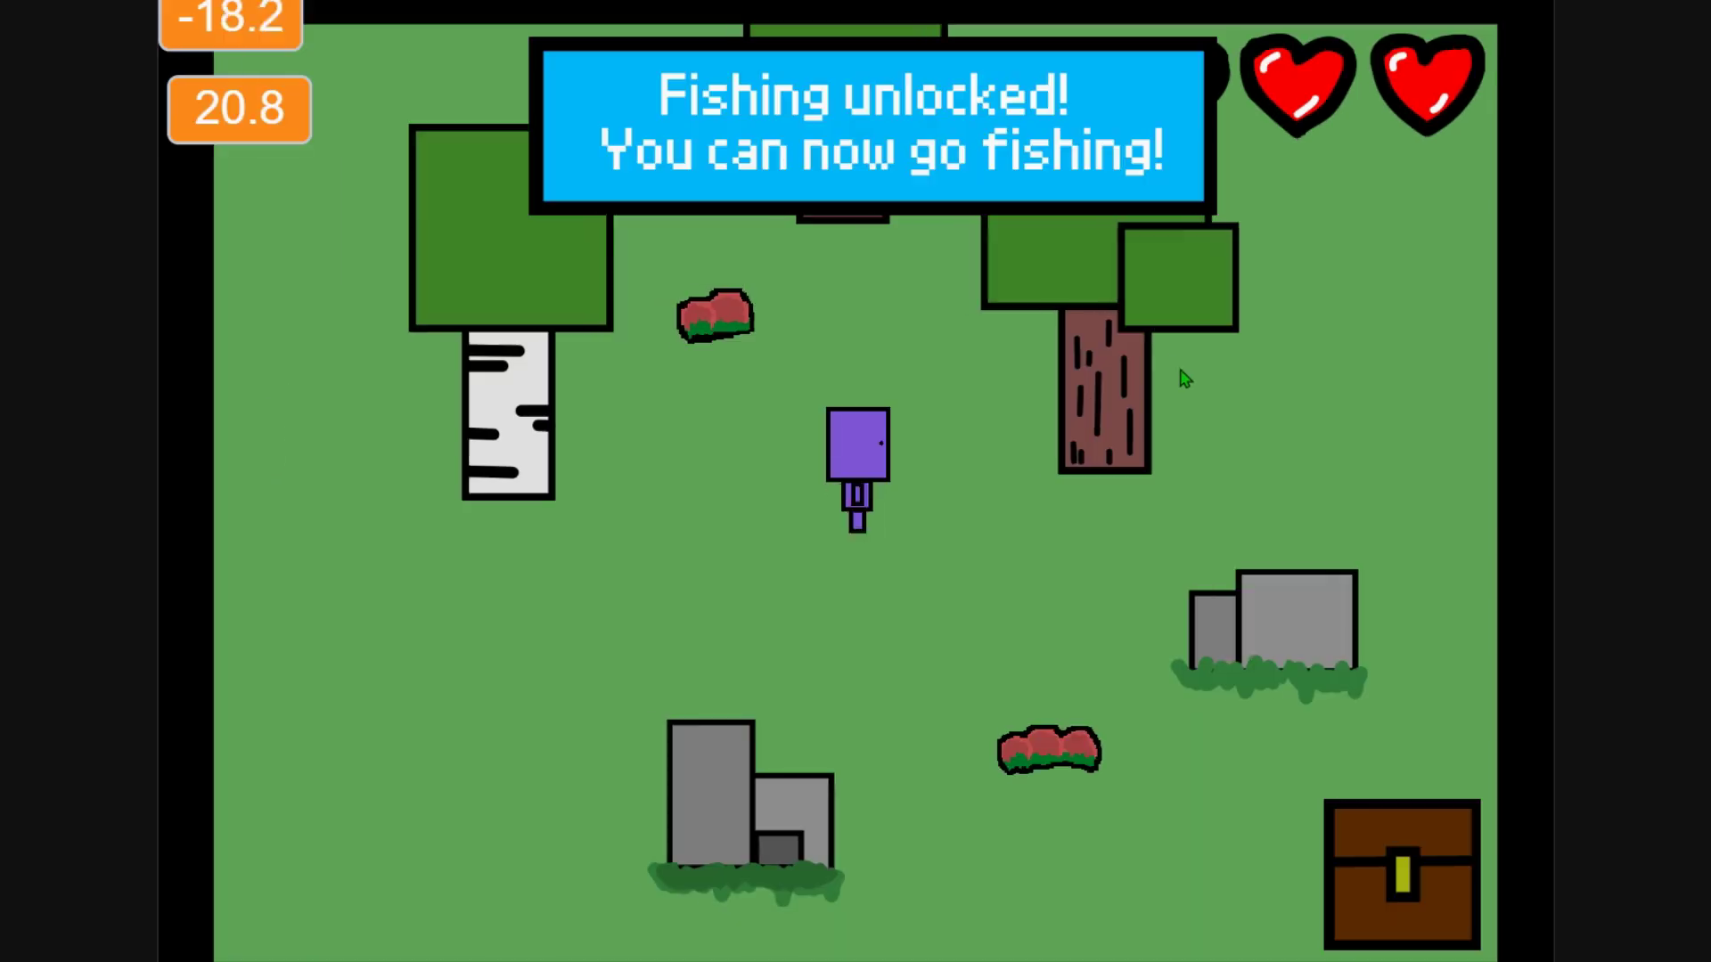
Walk the player right and up across the open-world map.
key("Right")
key("Down")
key("Left")
key("Up")
key("Right")
key("Down")
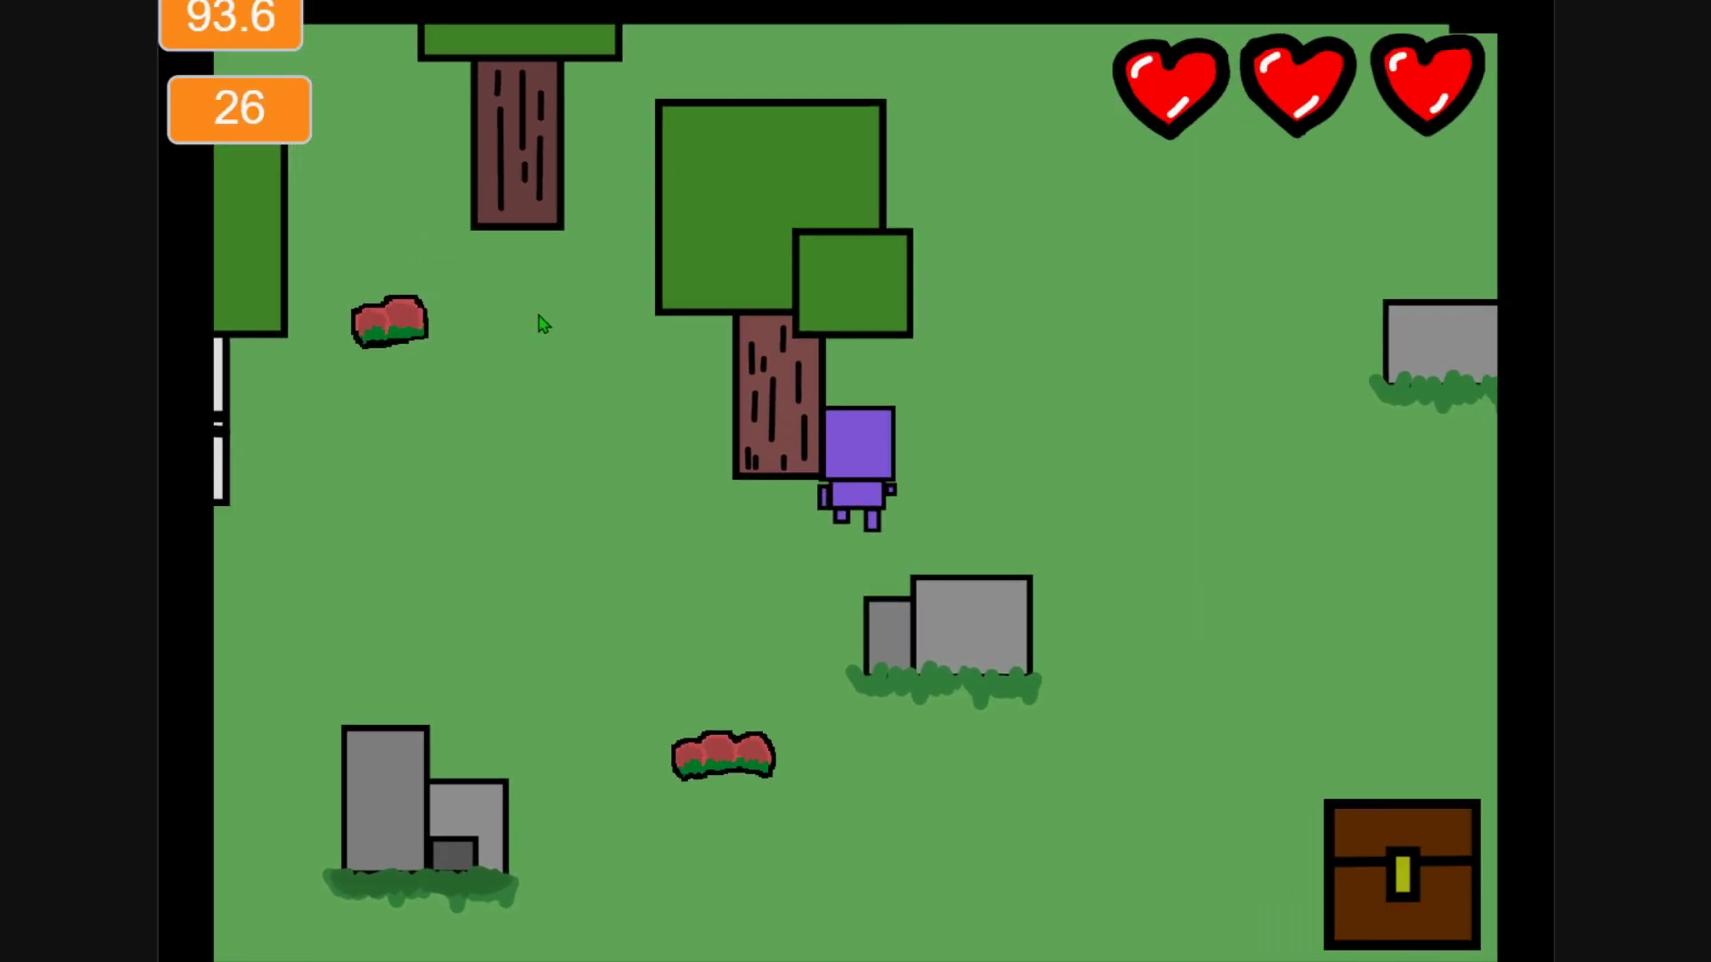
key("Right")
key("Up")
key("Right")
key("Up")
key("Right")
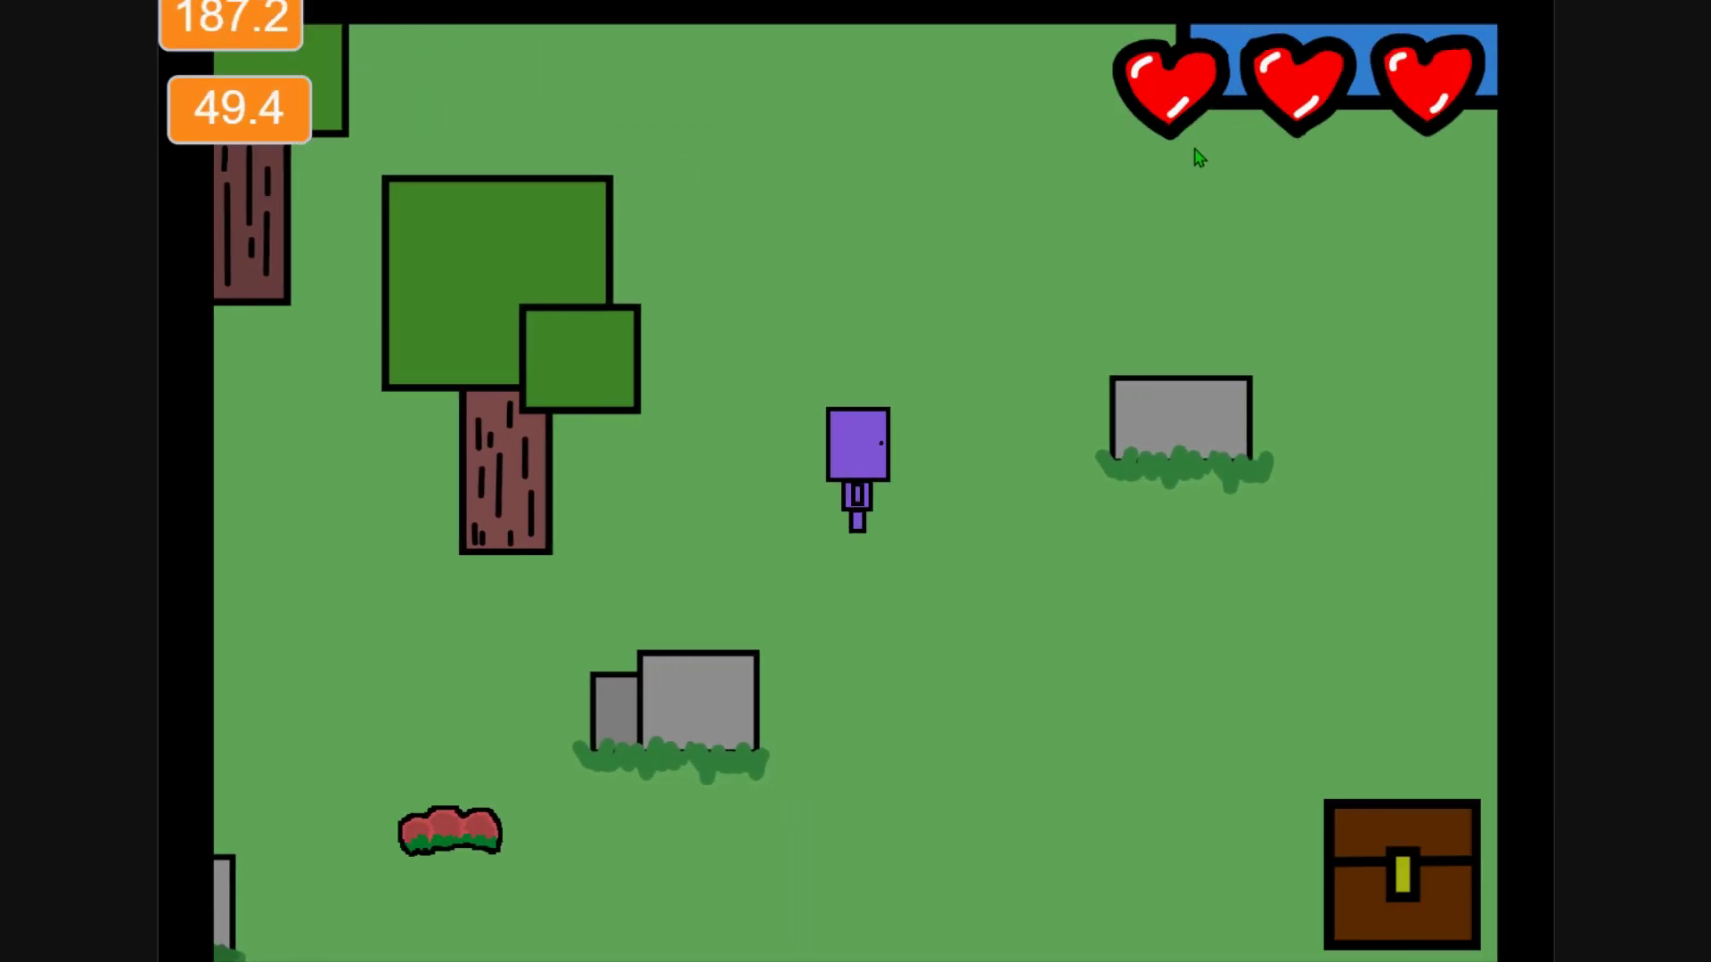
key("Up")
key("Left")
key("Up")
Open the treasure chest inventory, try the Furnace, then recheck and close the inventory.
left_click(1406, 866)
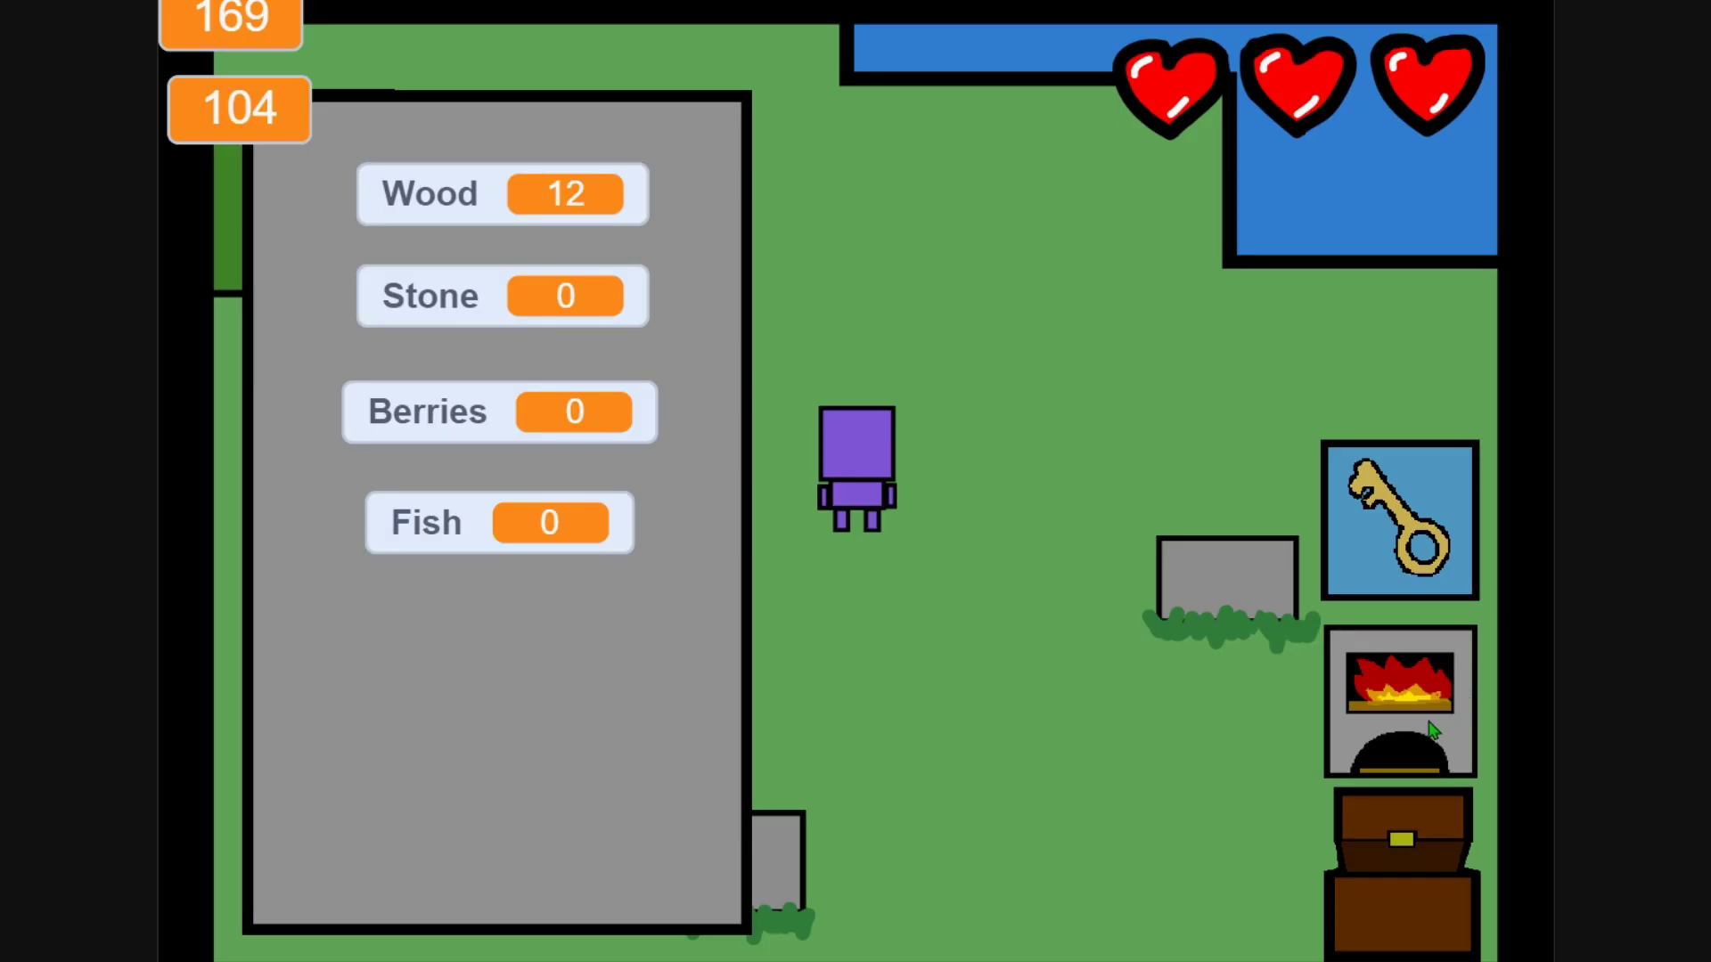
left_click(1404, 706)
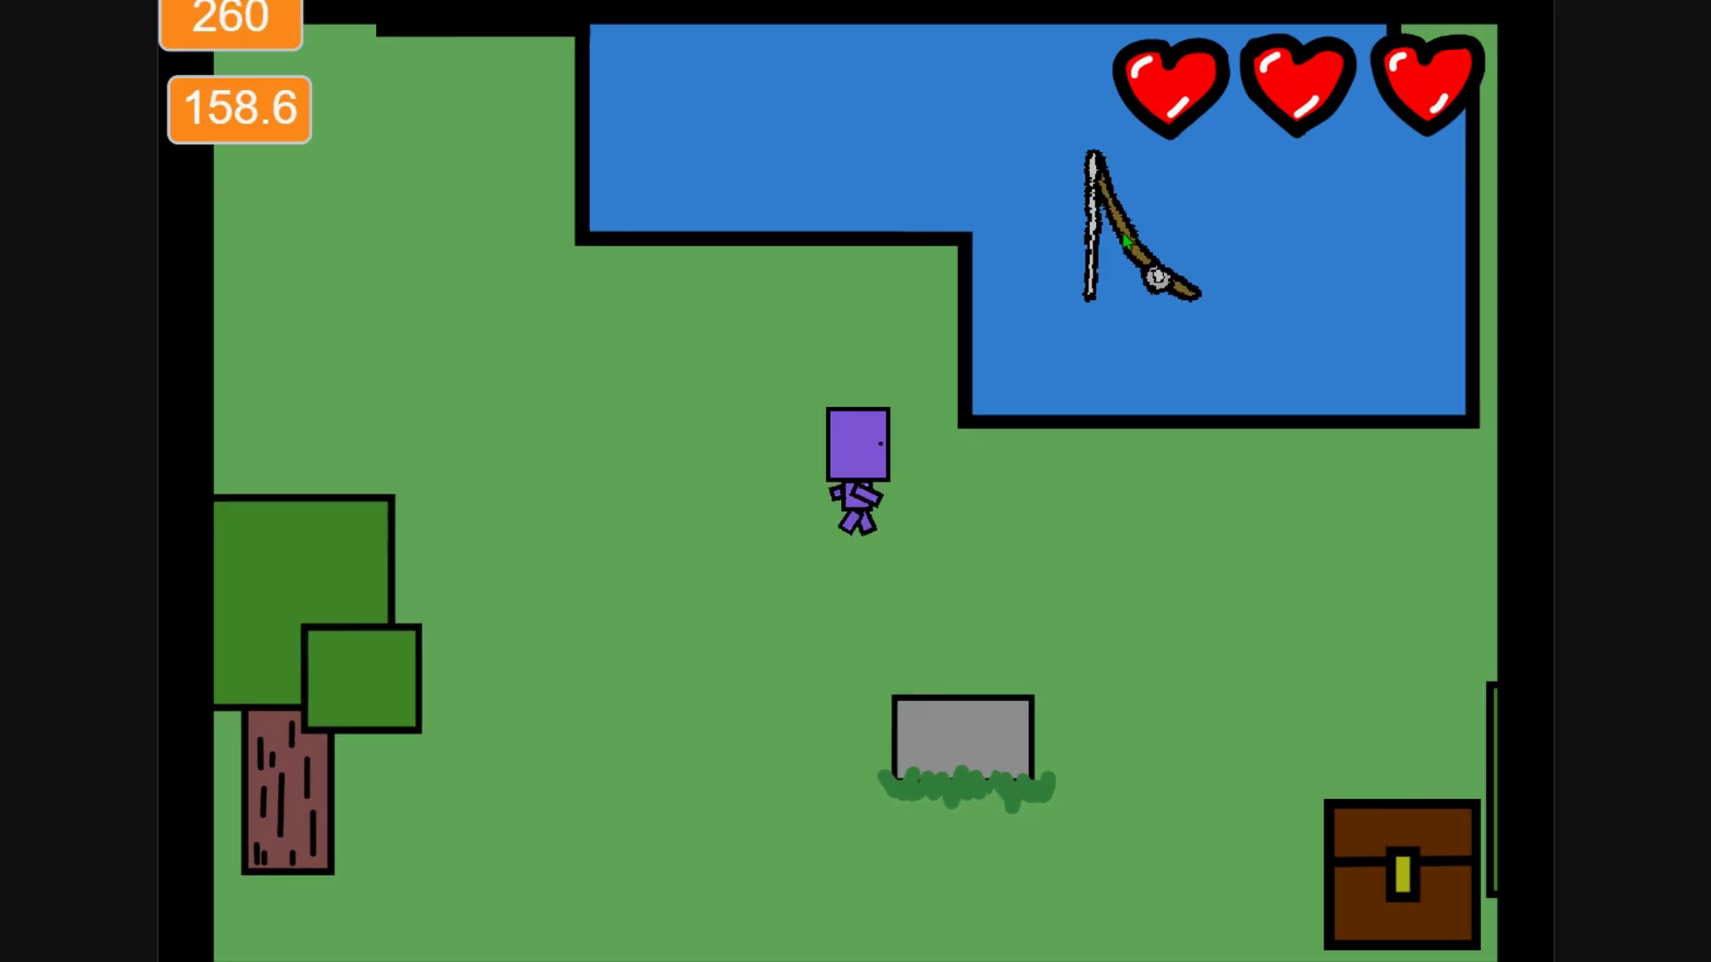
key("Left")
key("Up")
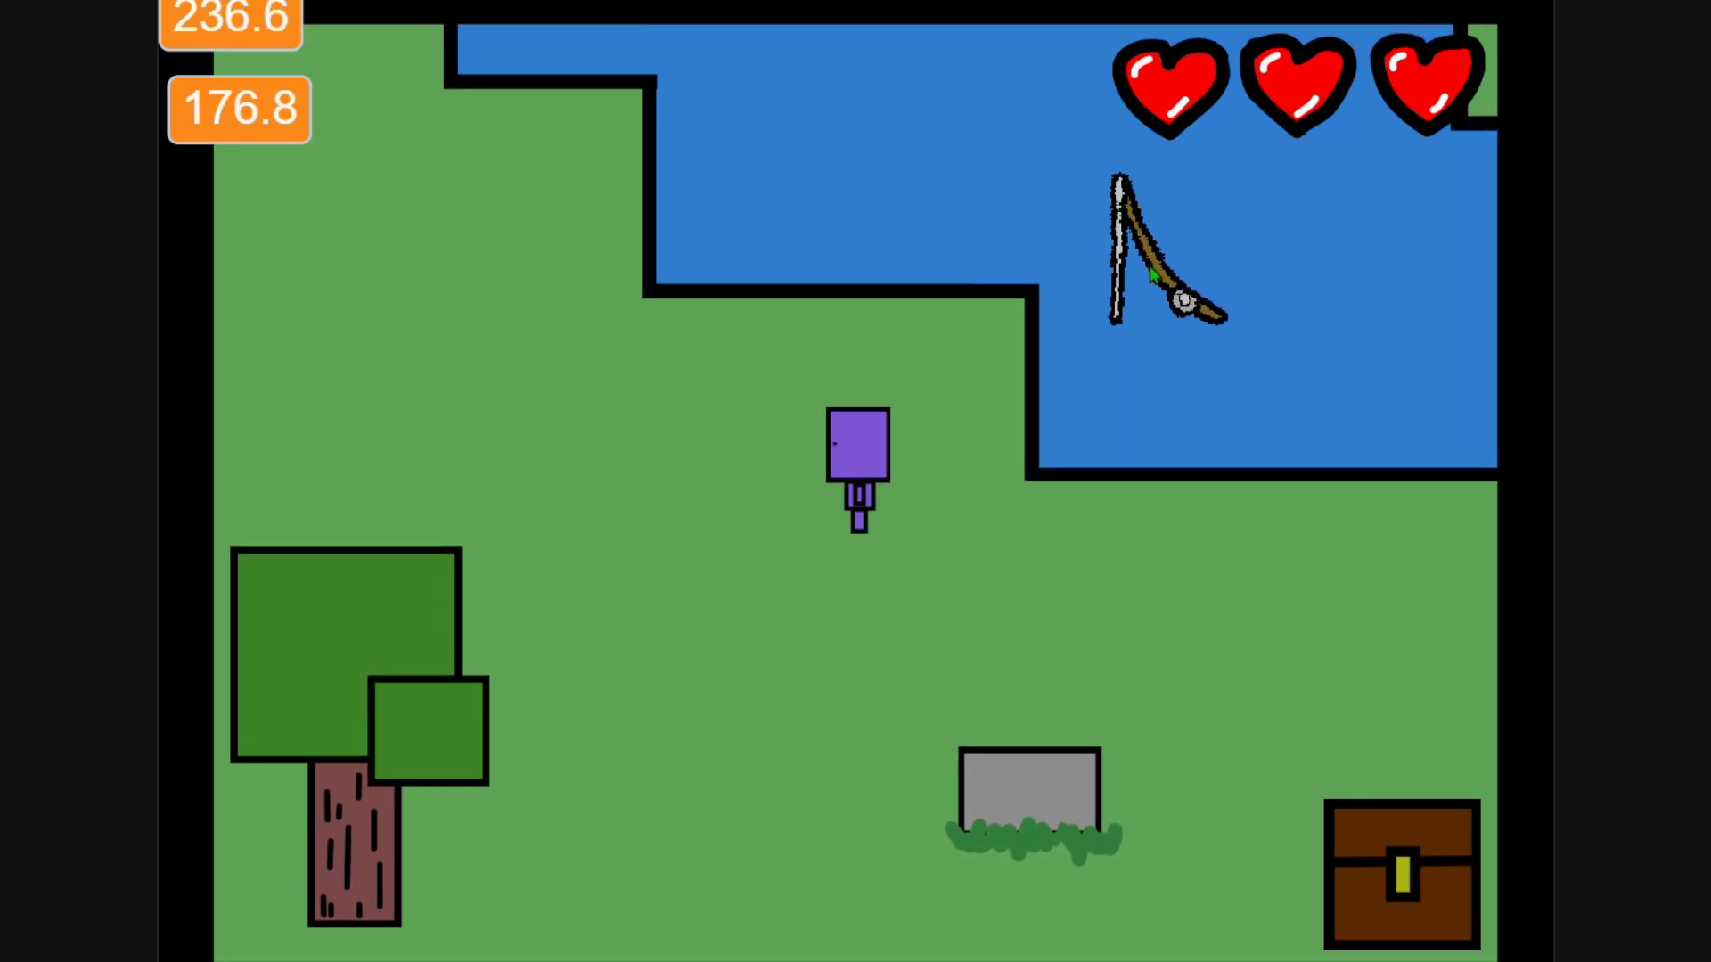
key("Left")
key("Down")
left_click(1421, 854)
left_click(1353, 884)
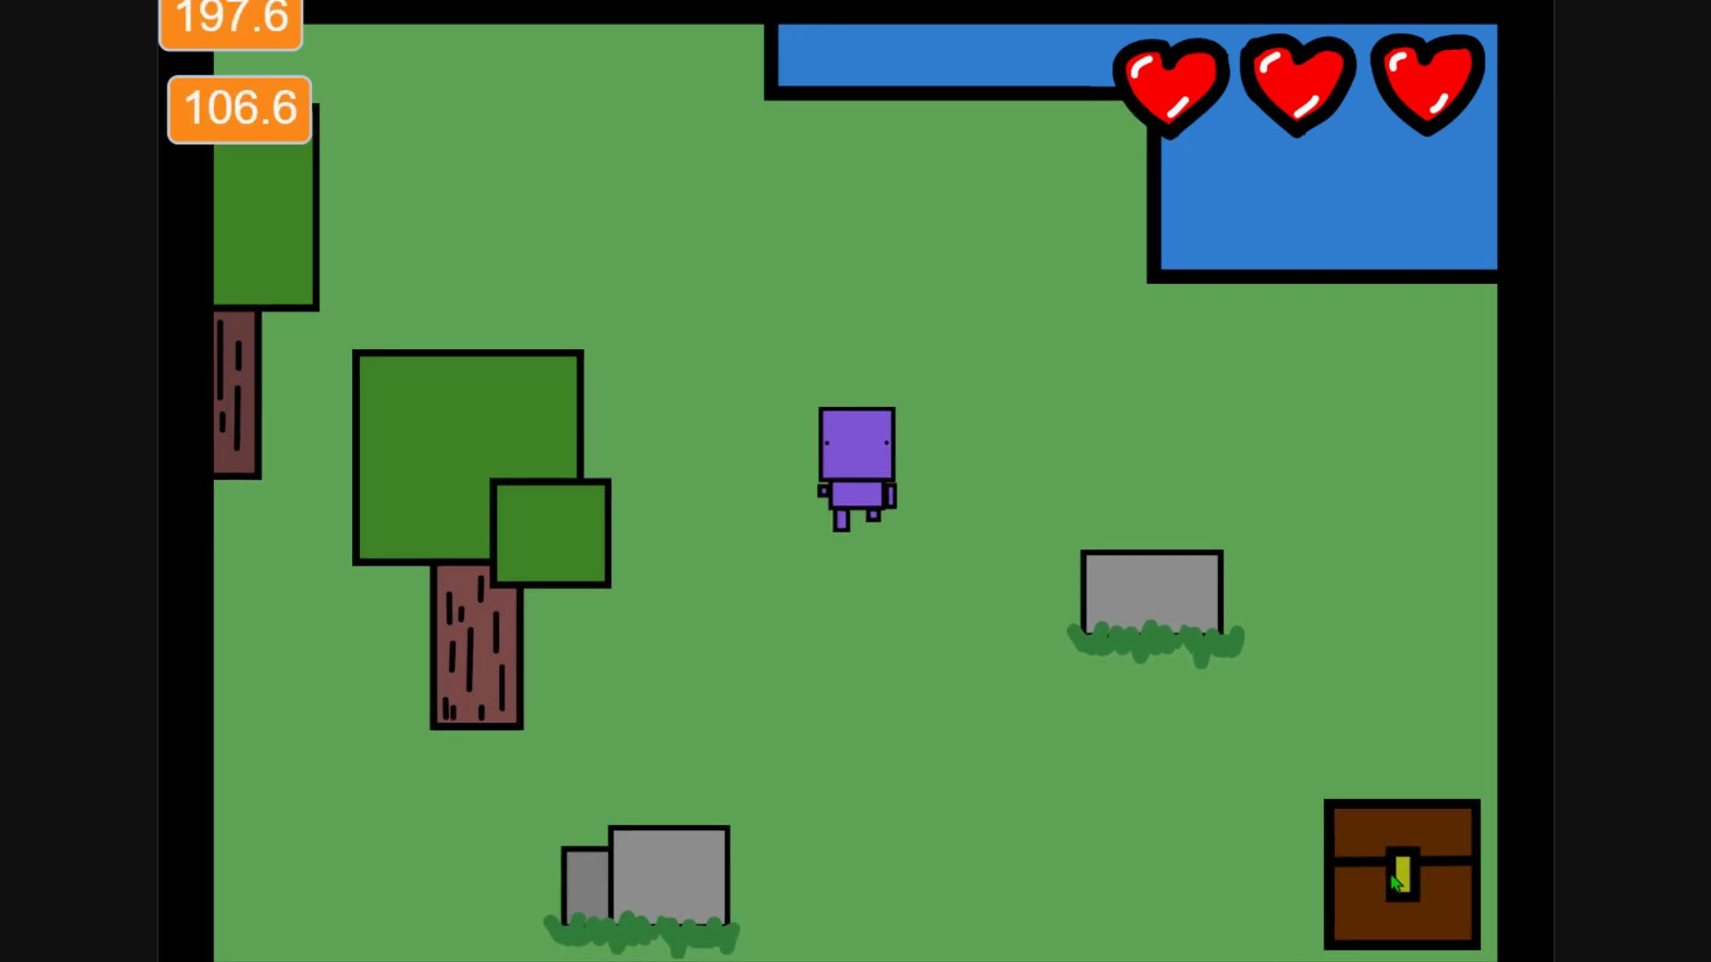
Walk the player down, right and around the map into the grey cave.
key("Down")
key("Right")
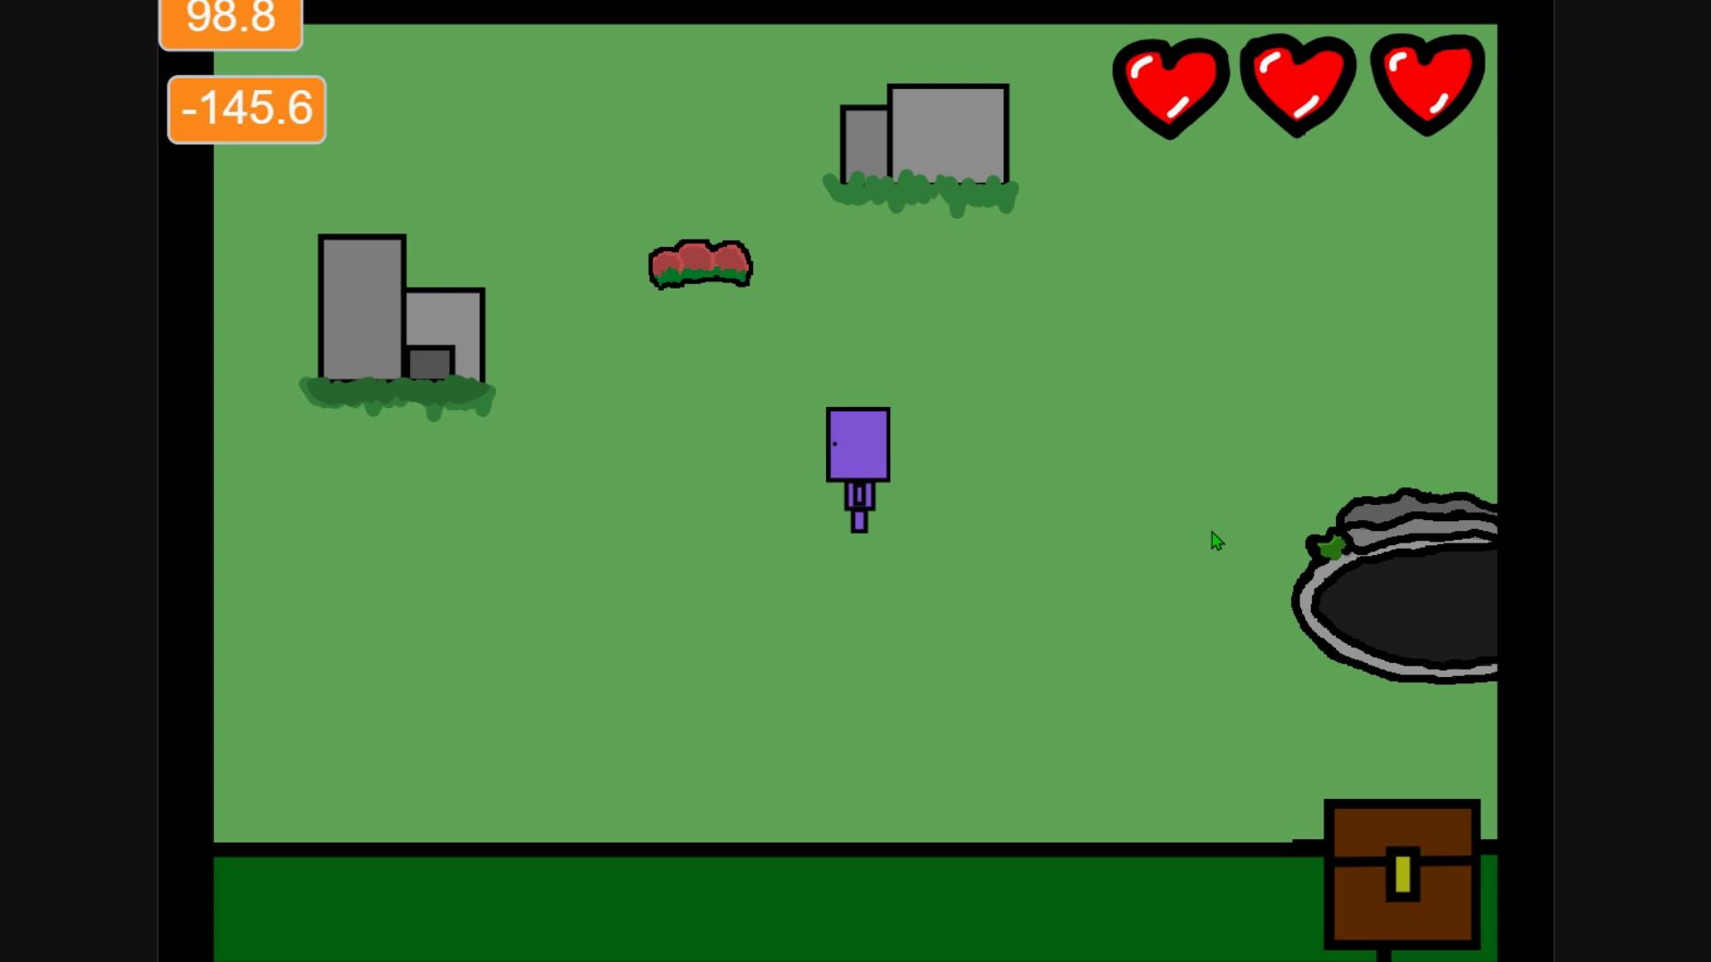
key("Up")
key("Right")
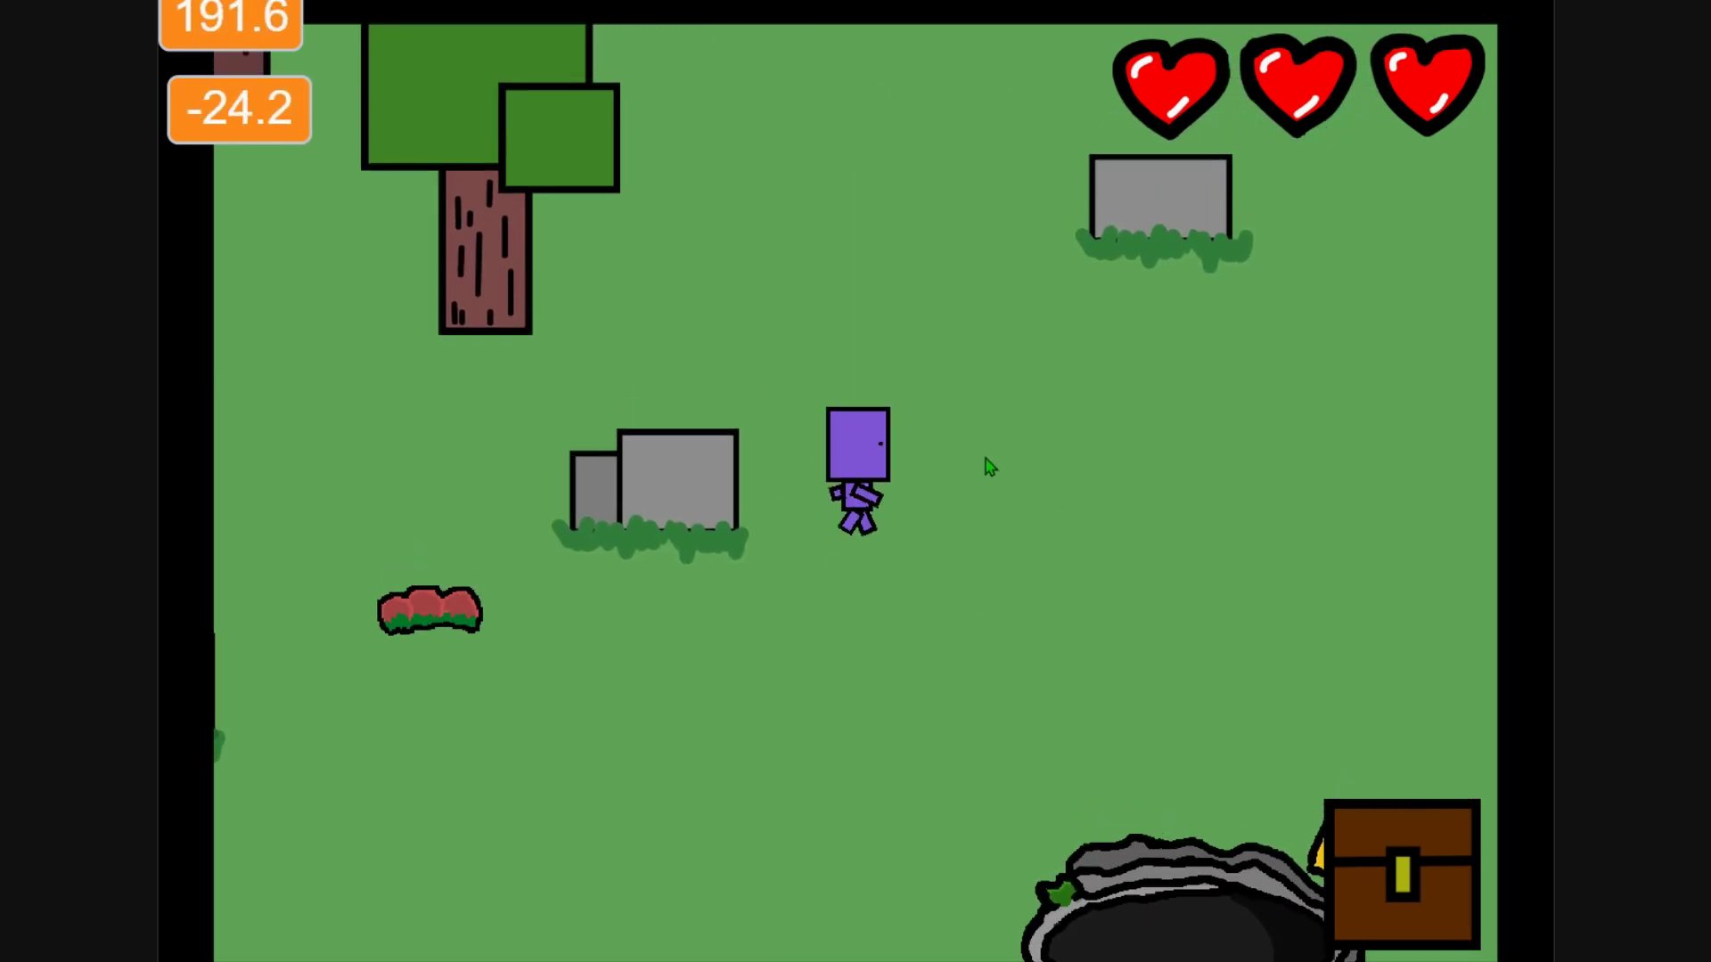
key("Up")
key("Left")
key("Down")
key("Right")
key("Left")
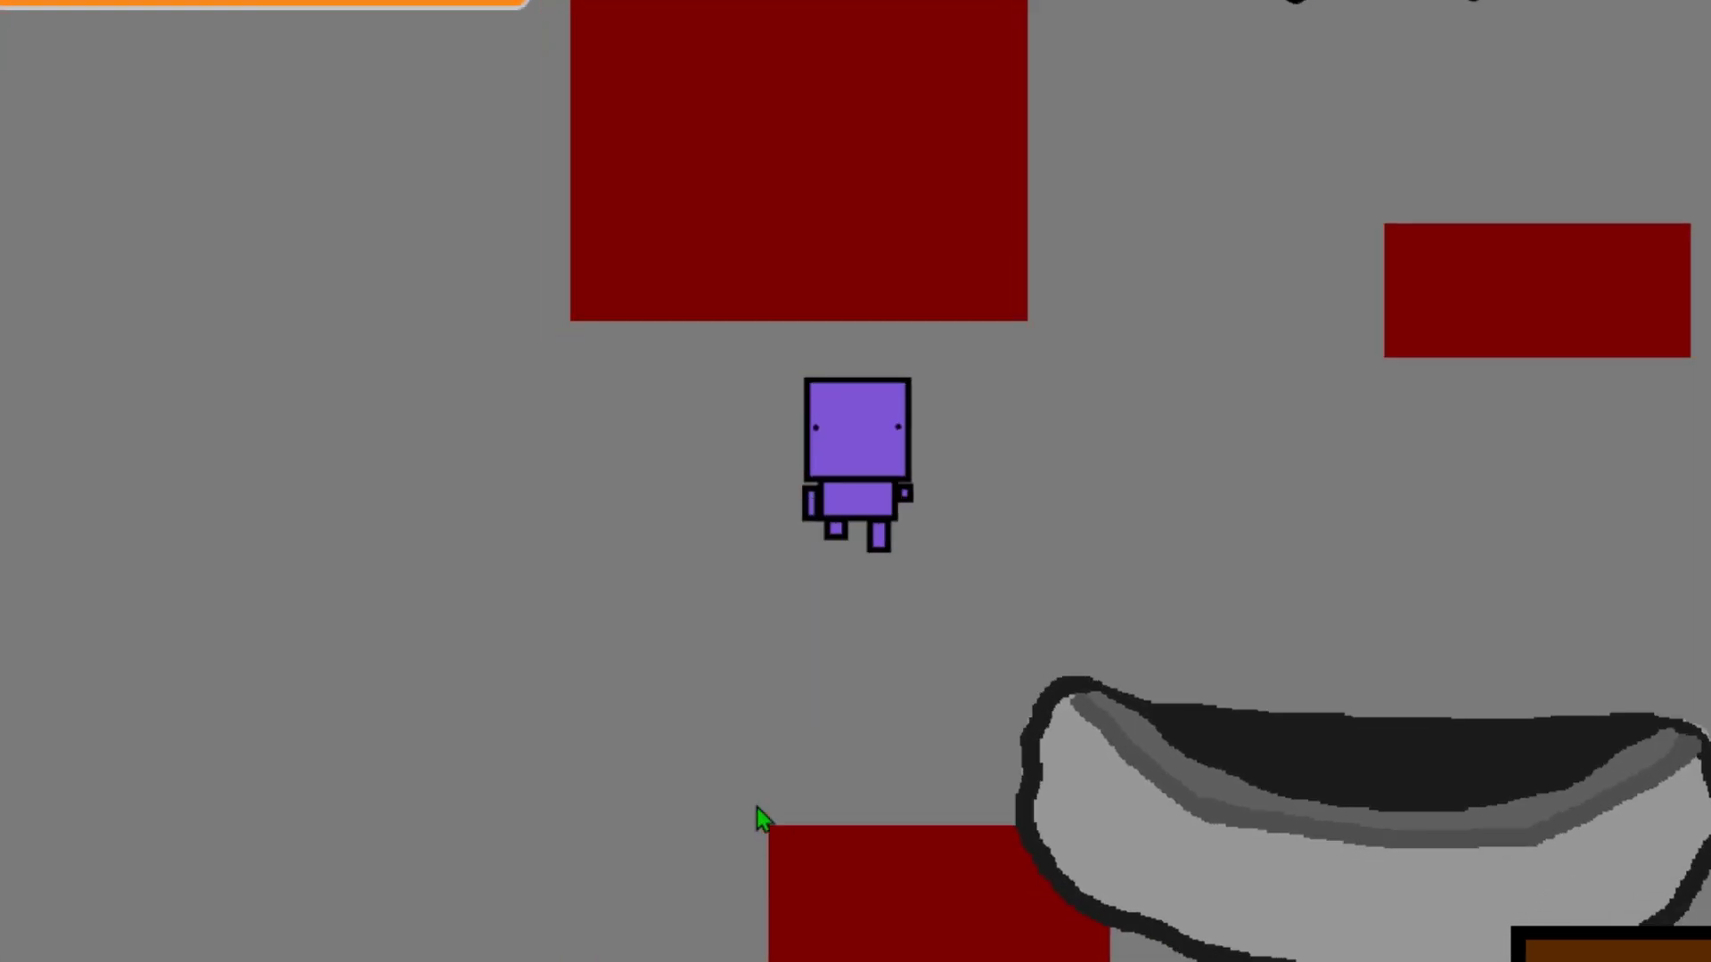
key("Down")
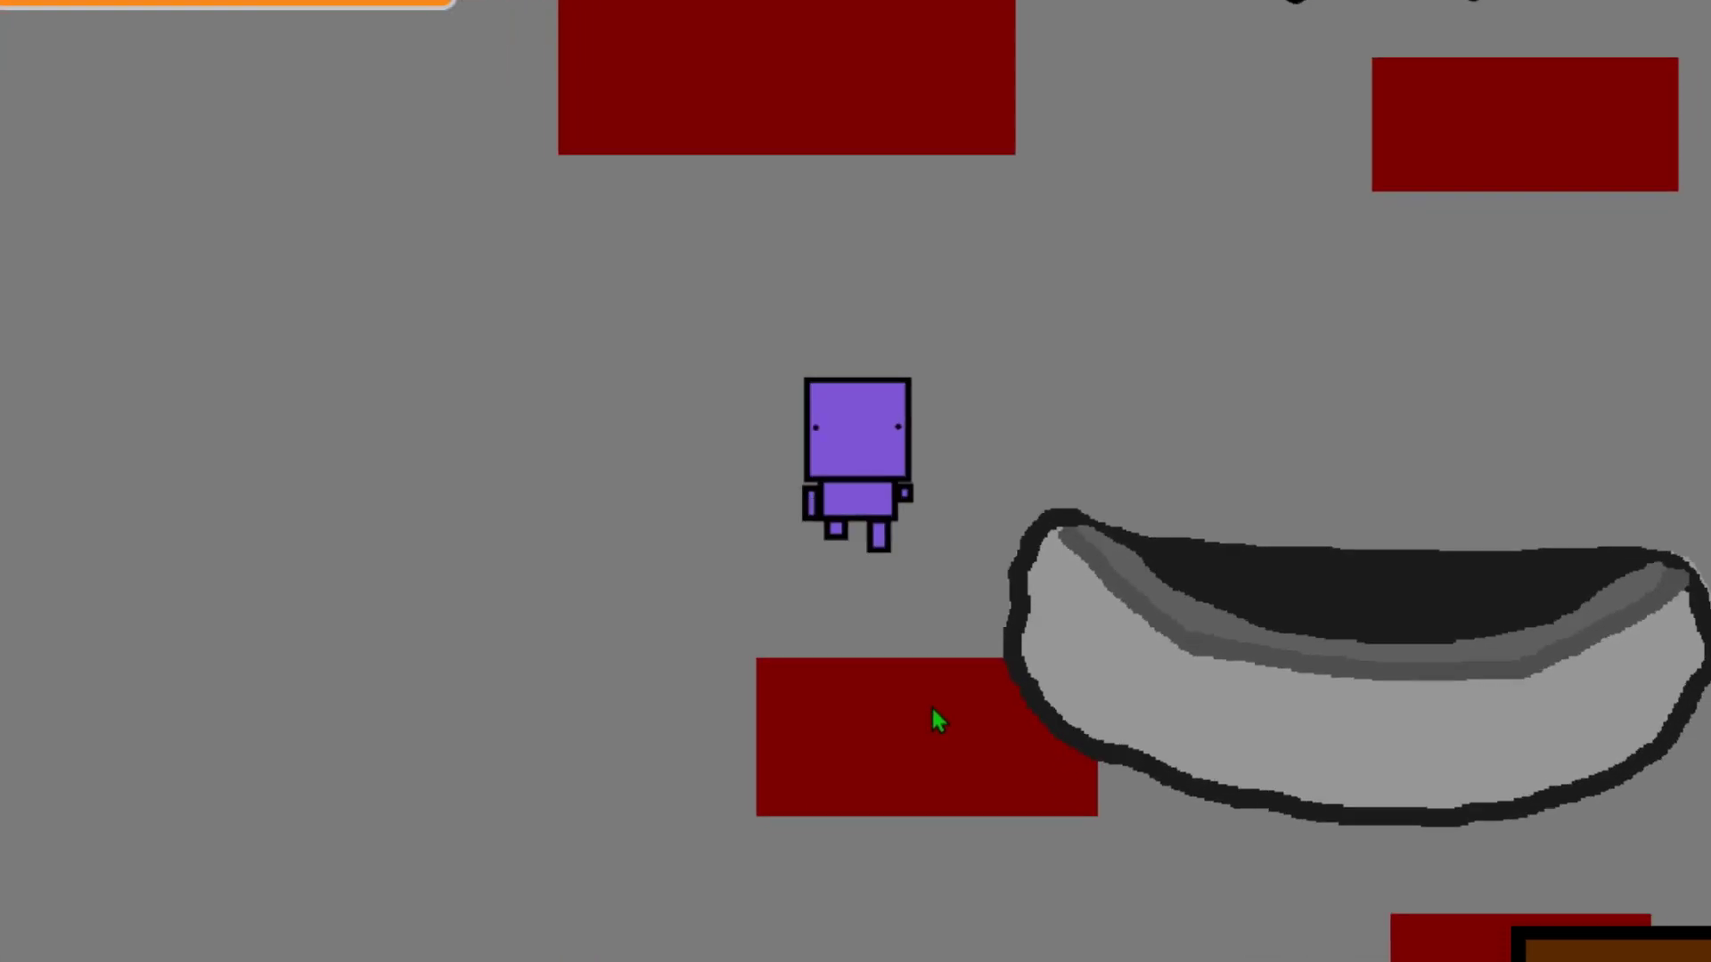
Walk the player through the cave and out into the forest.
key("Left")
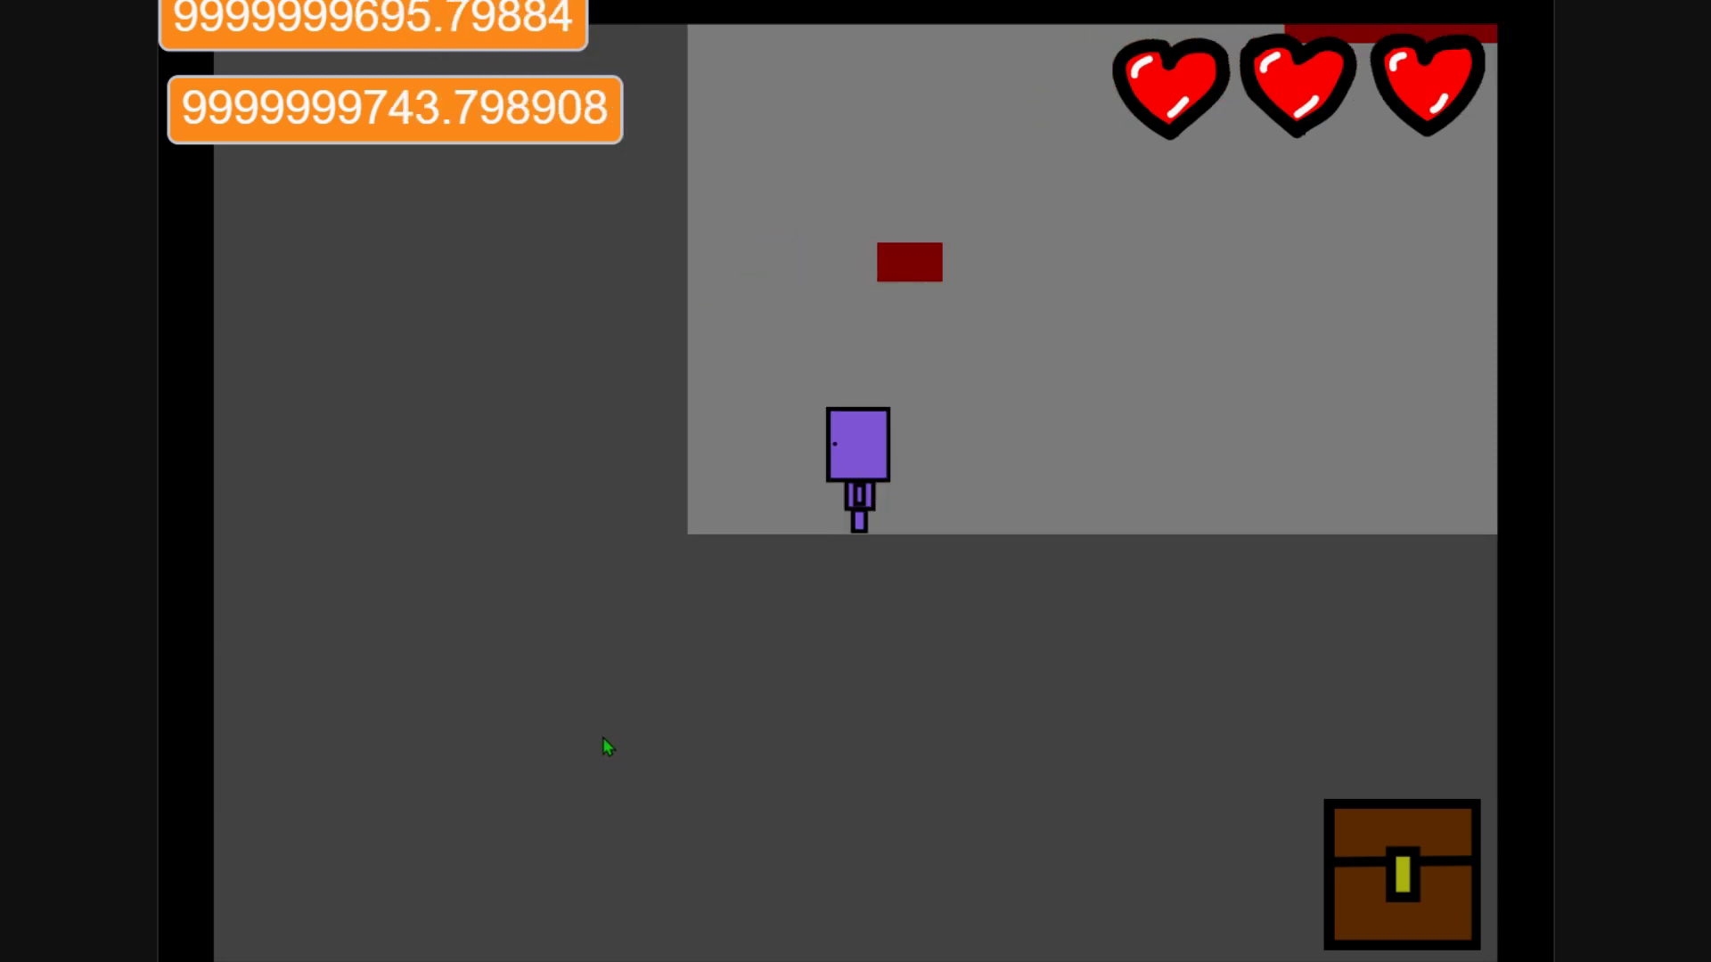
key("Up")
key("Right")
key("Right")
key("Up")
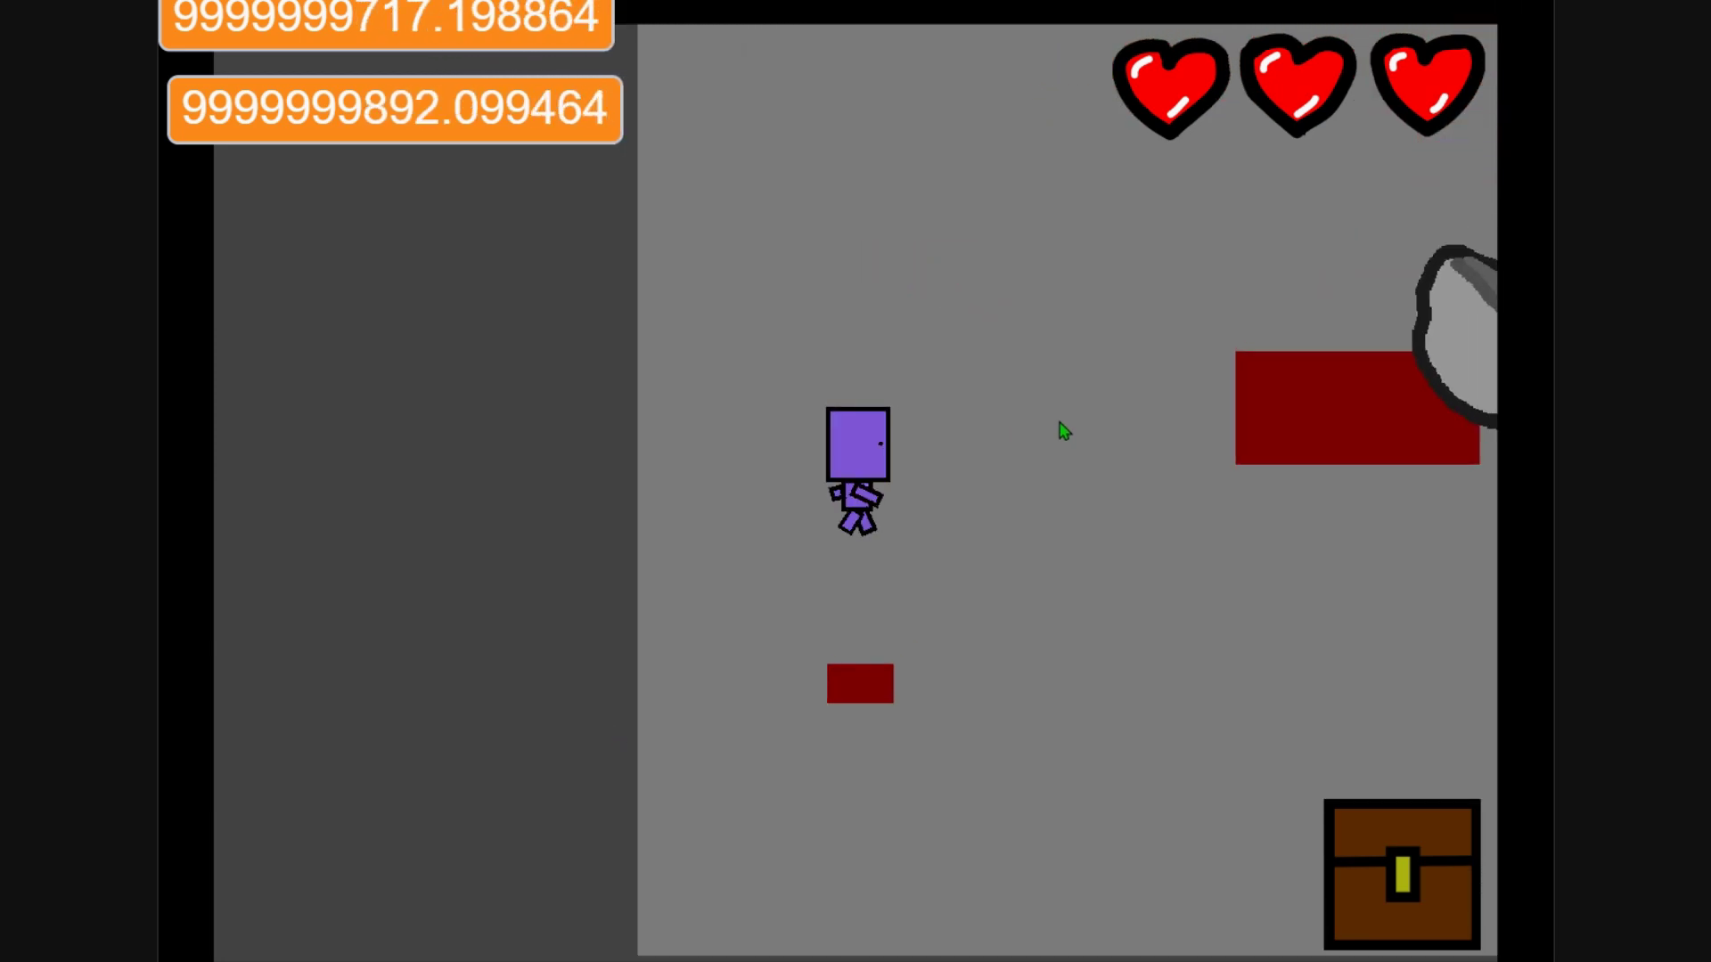
Walk the player up and across the forest.
key("Left")
key("Up")
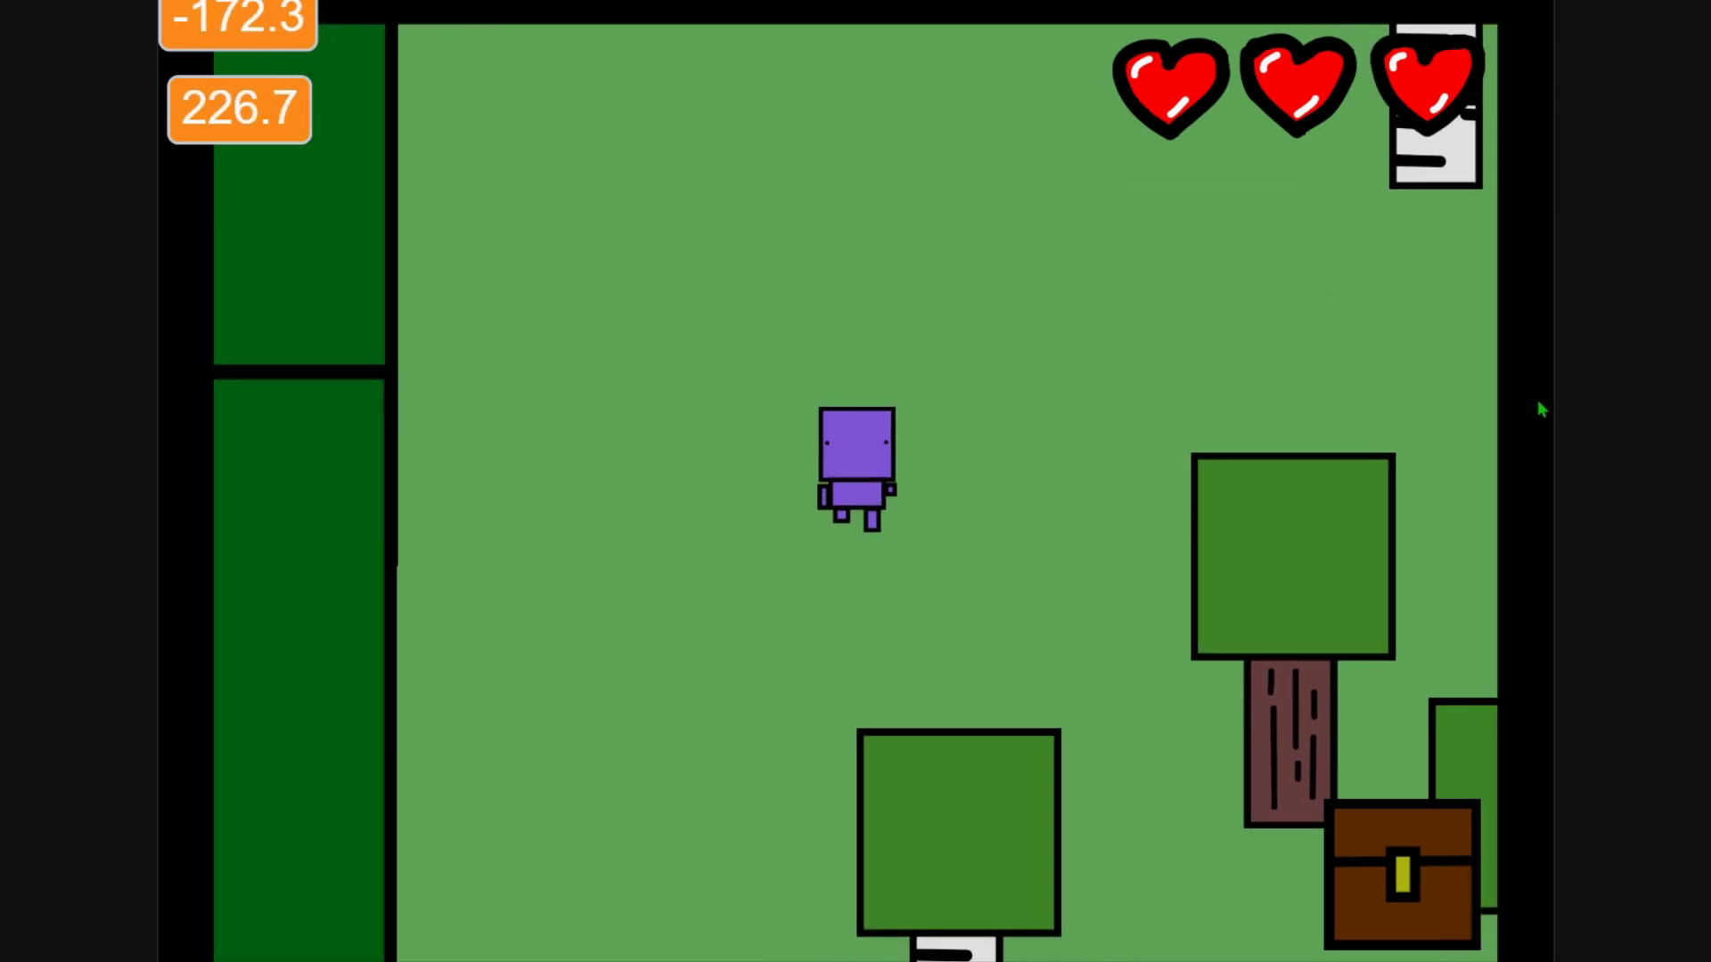
key("Right")
key("Down")
key("Left")
key("Up")
key("w")
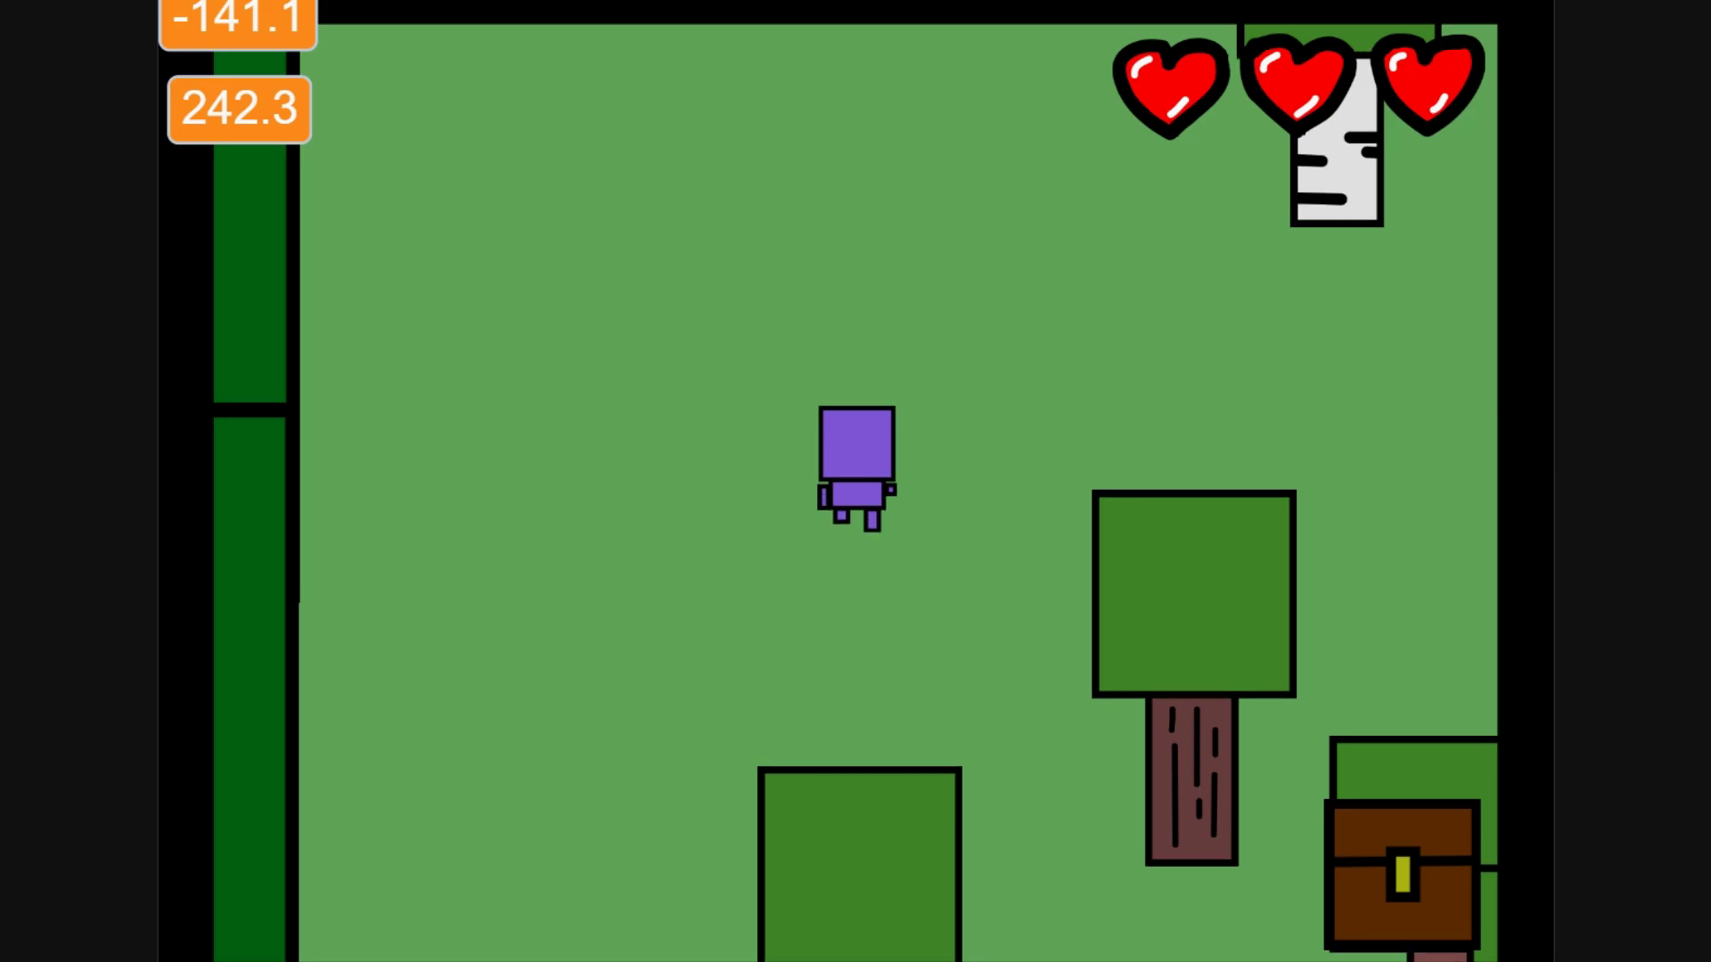
Exit fullscreen play to show the project's code, still moving the player with W and D.
key("Escape")
key("w")
key("d")
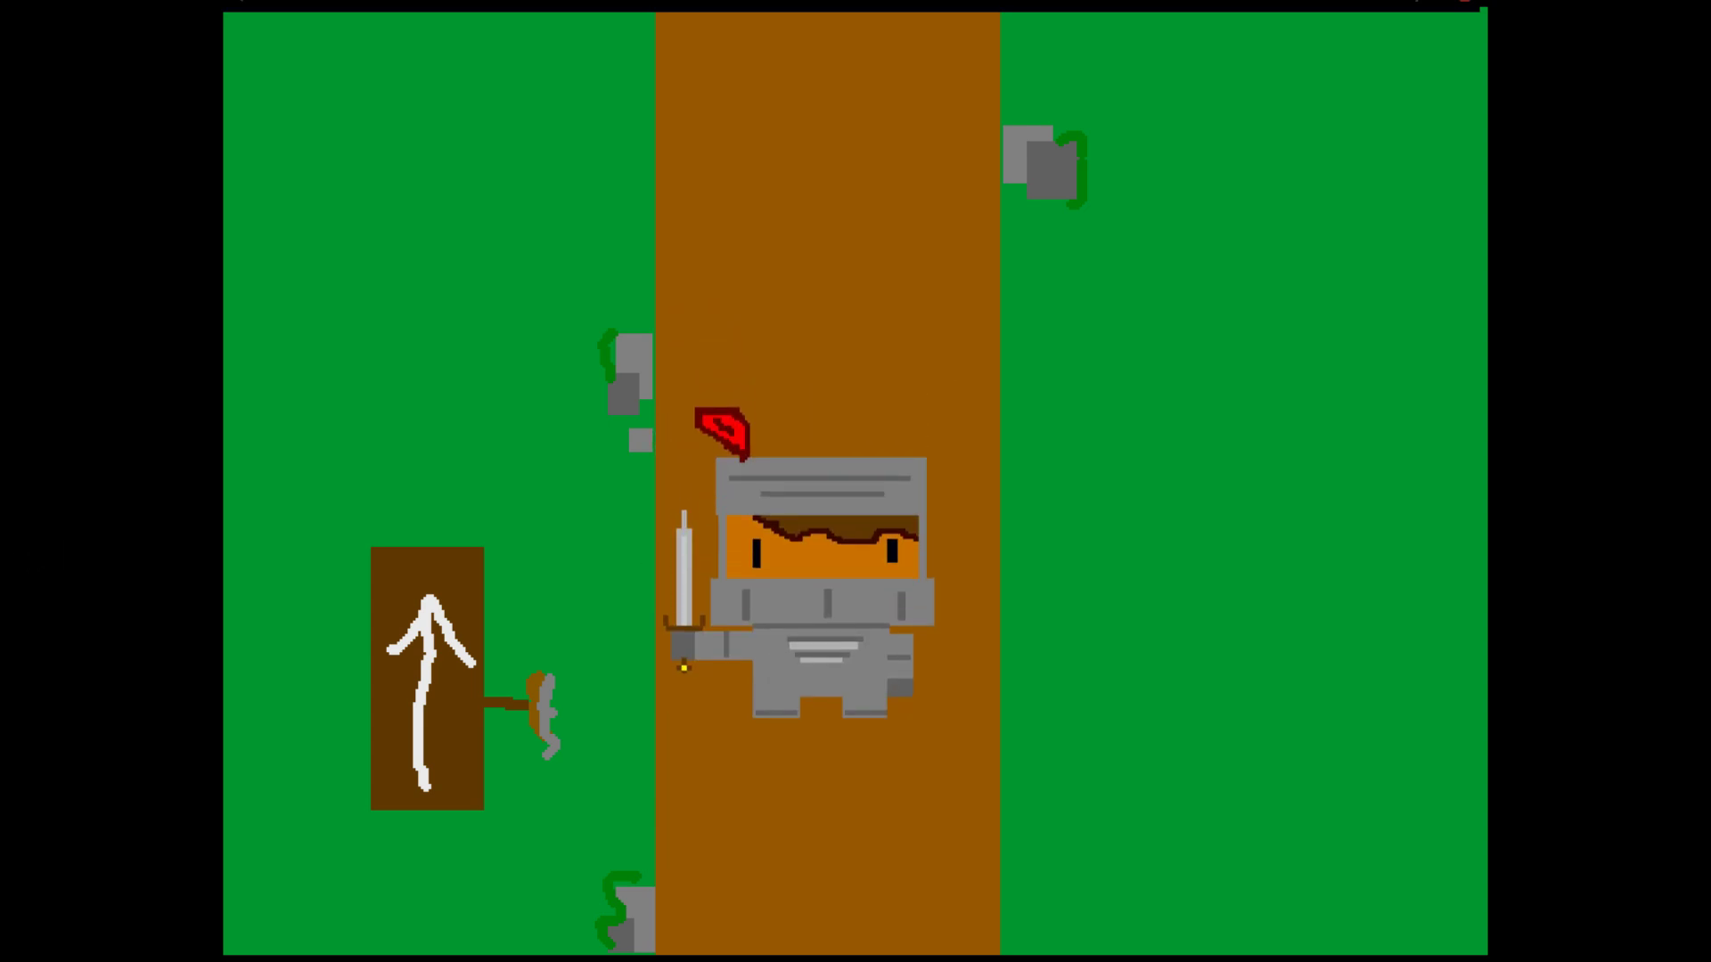
Walk the knight right onto the grass and back onto the road.
key("Right")
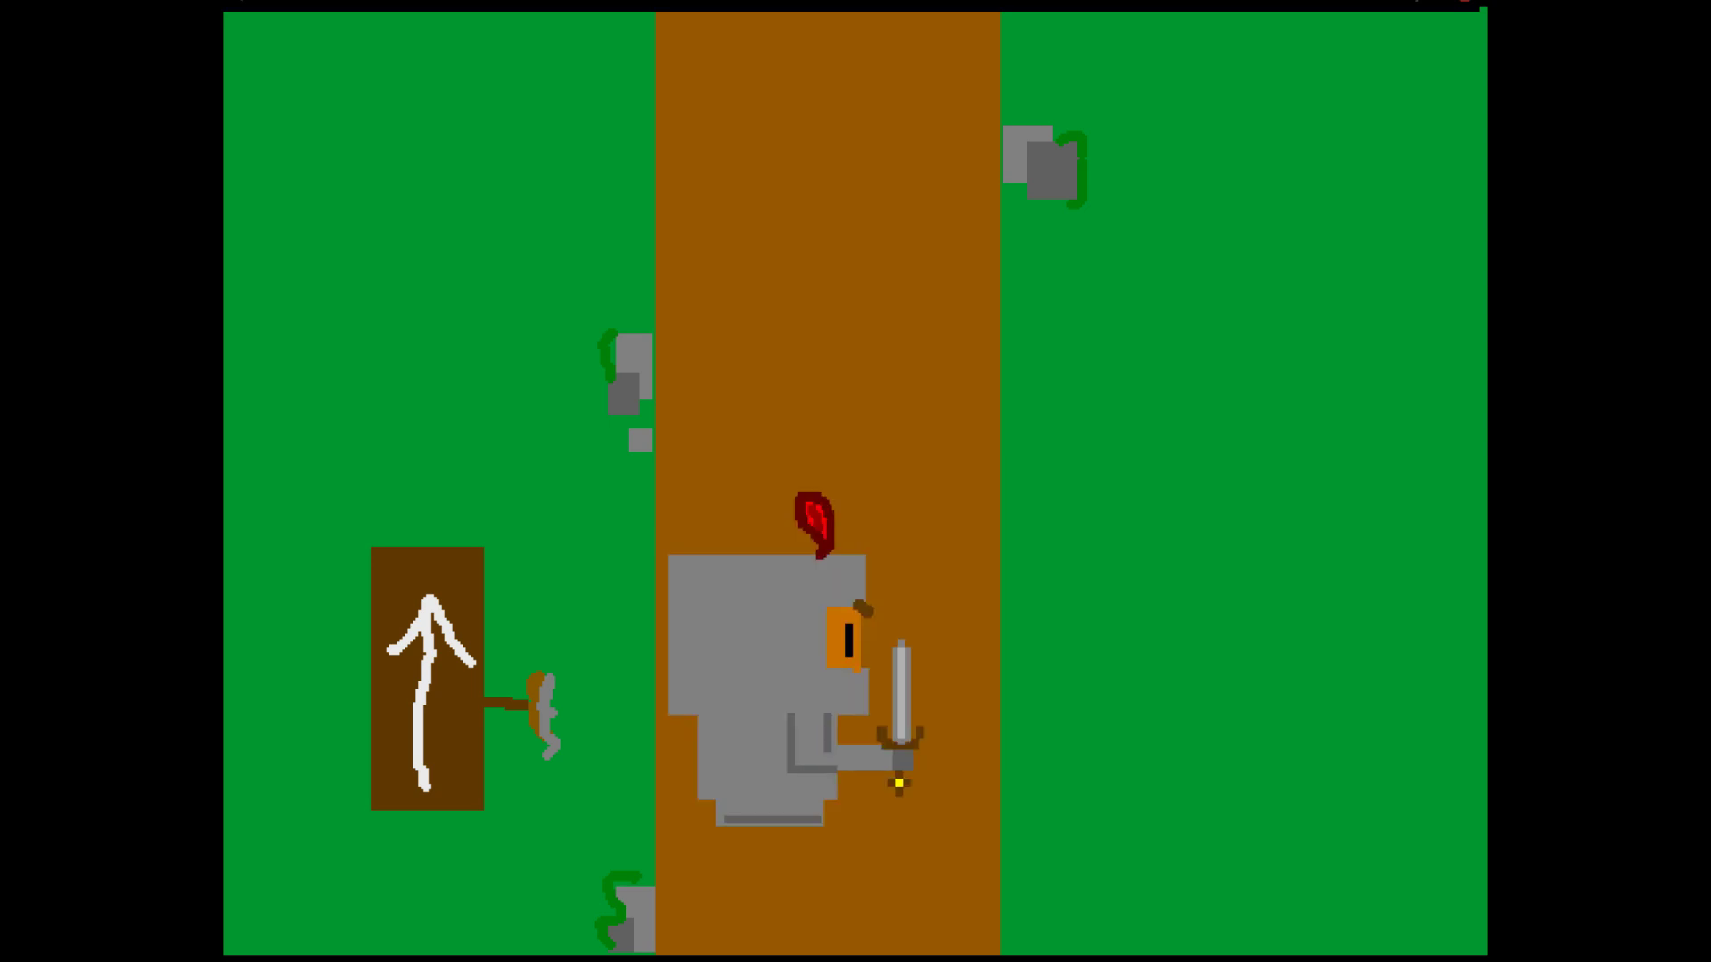
key("Left")
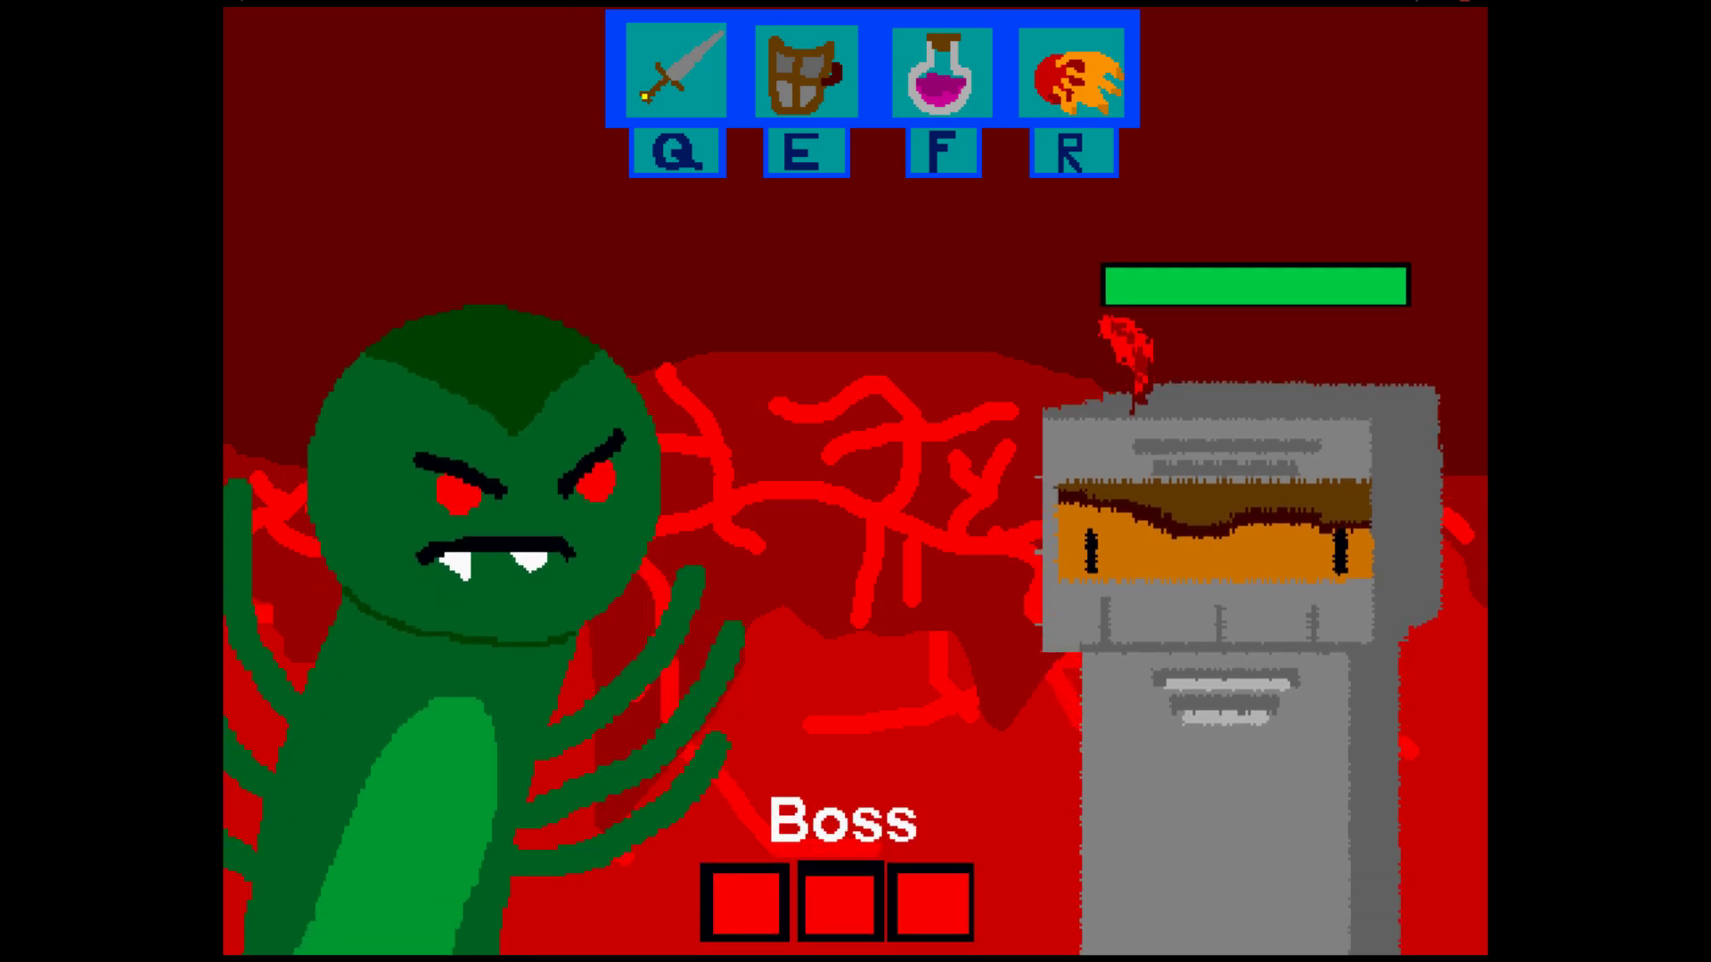
Battle the green monster with sword strikes (Q), shield blocks (E) and the magenta potion (F).
key("q")
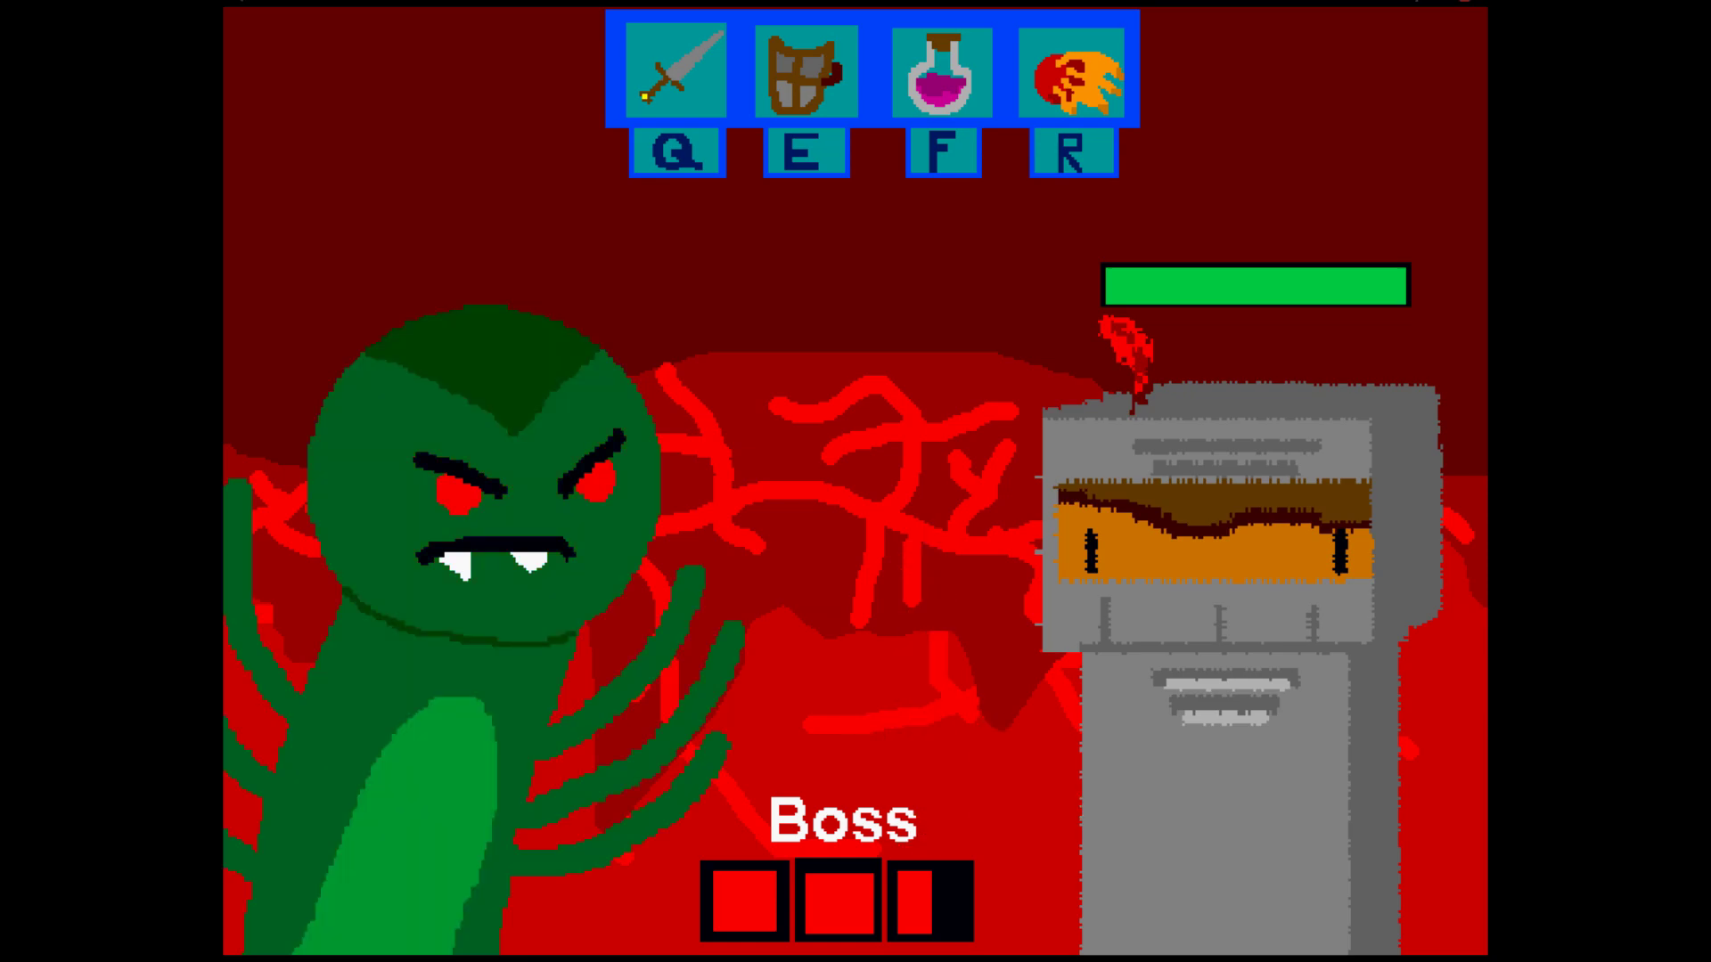
key("q")
key("q")
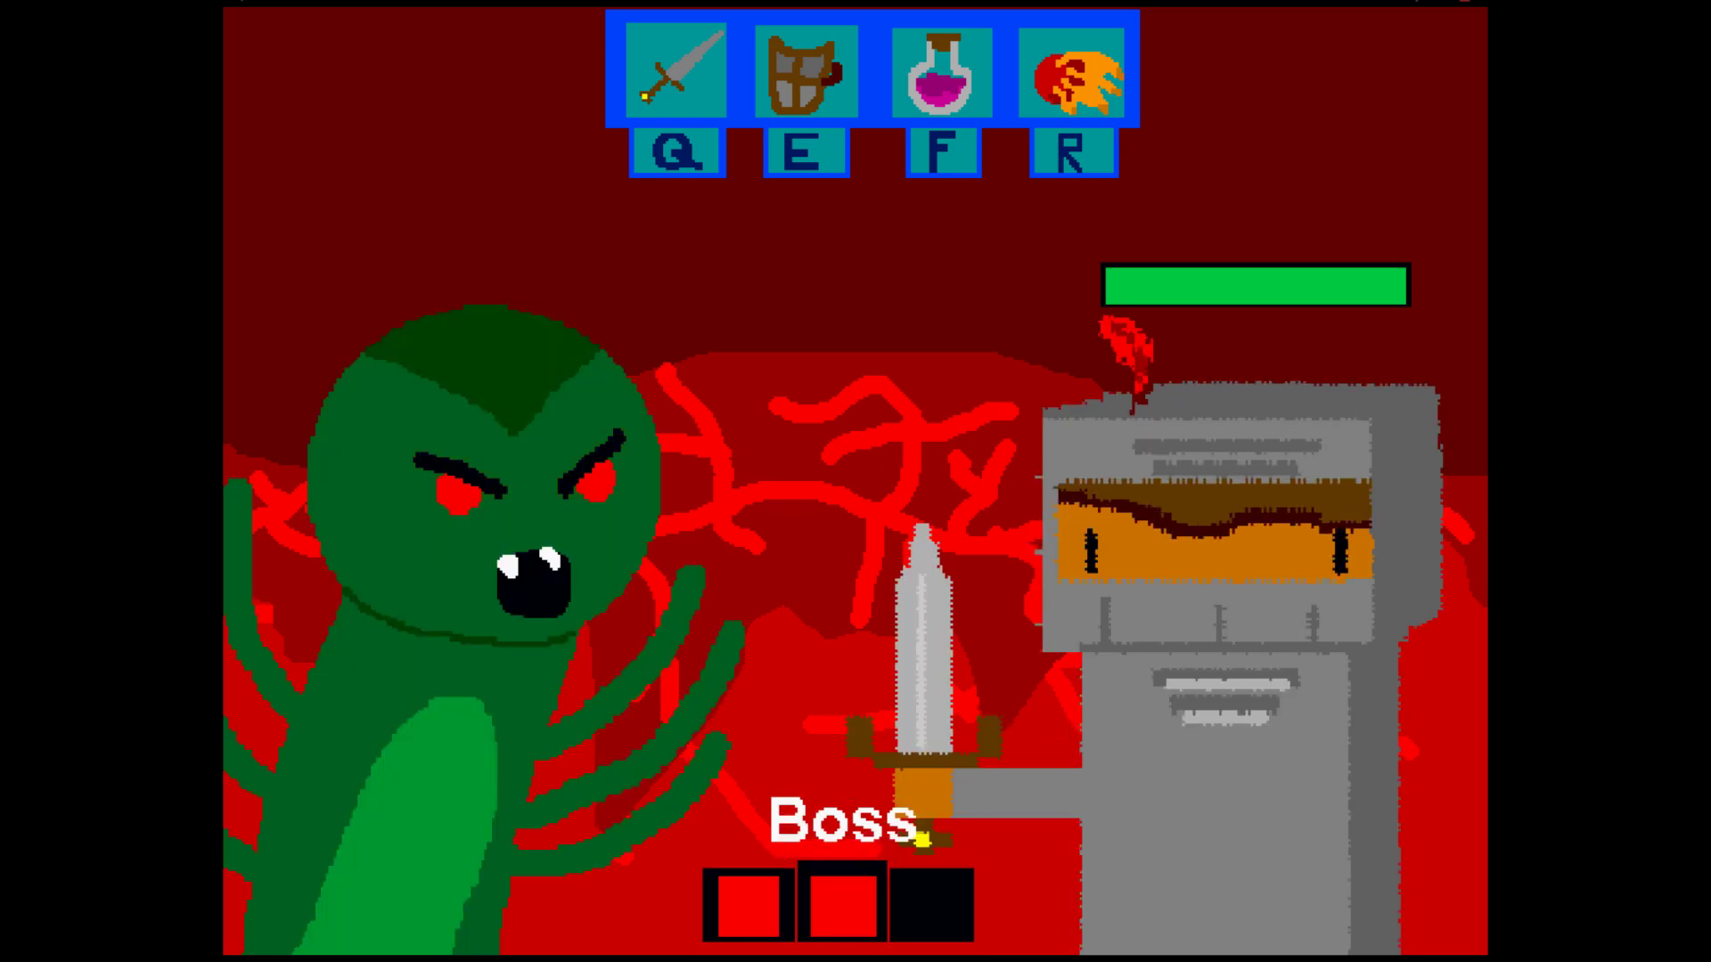
key("e")
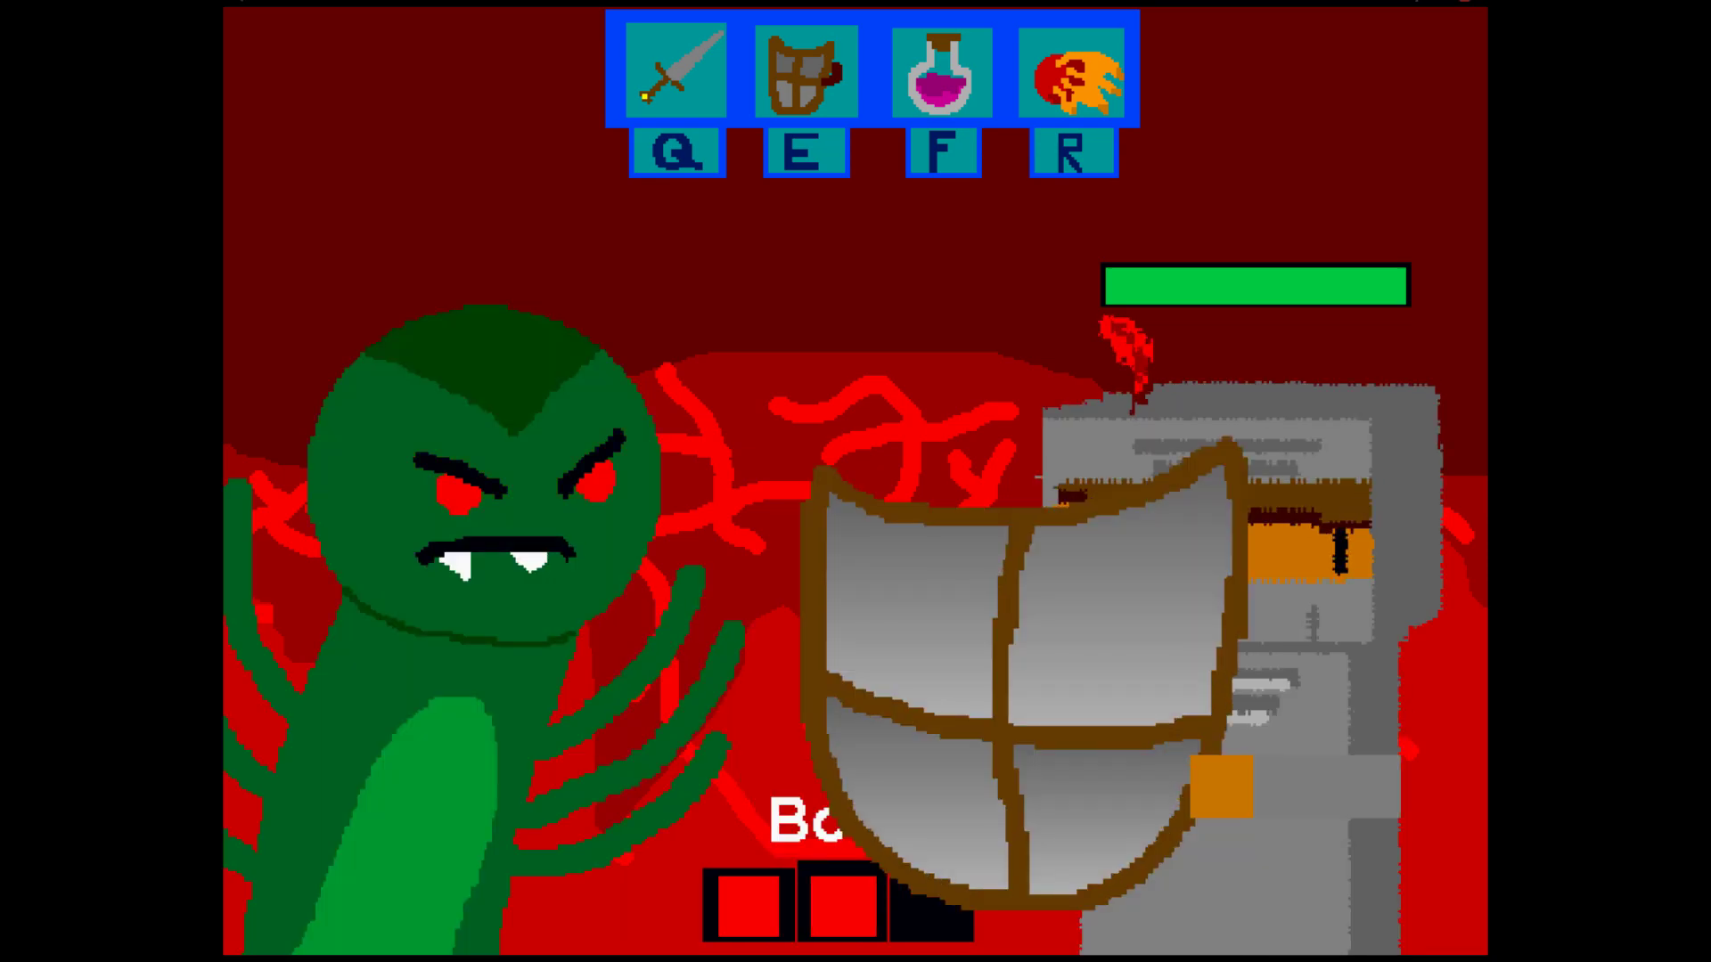
key("f")
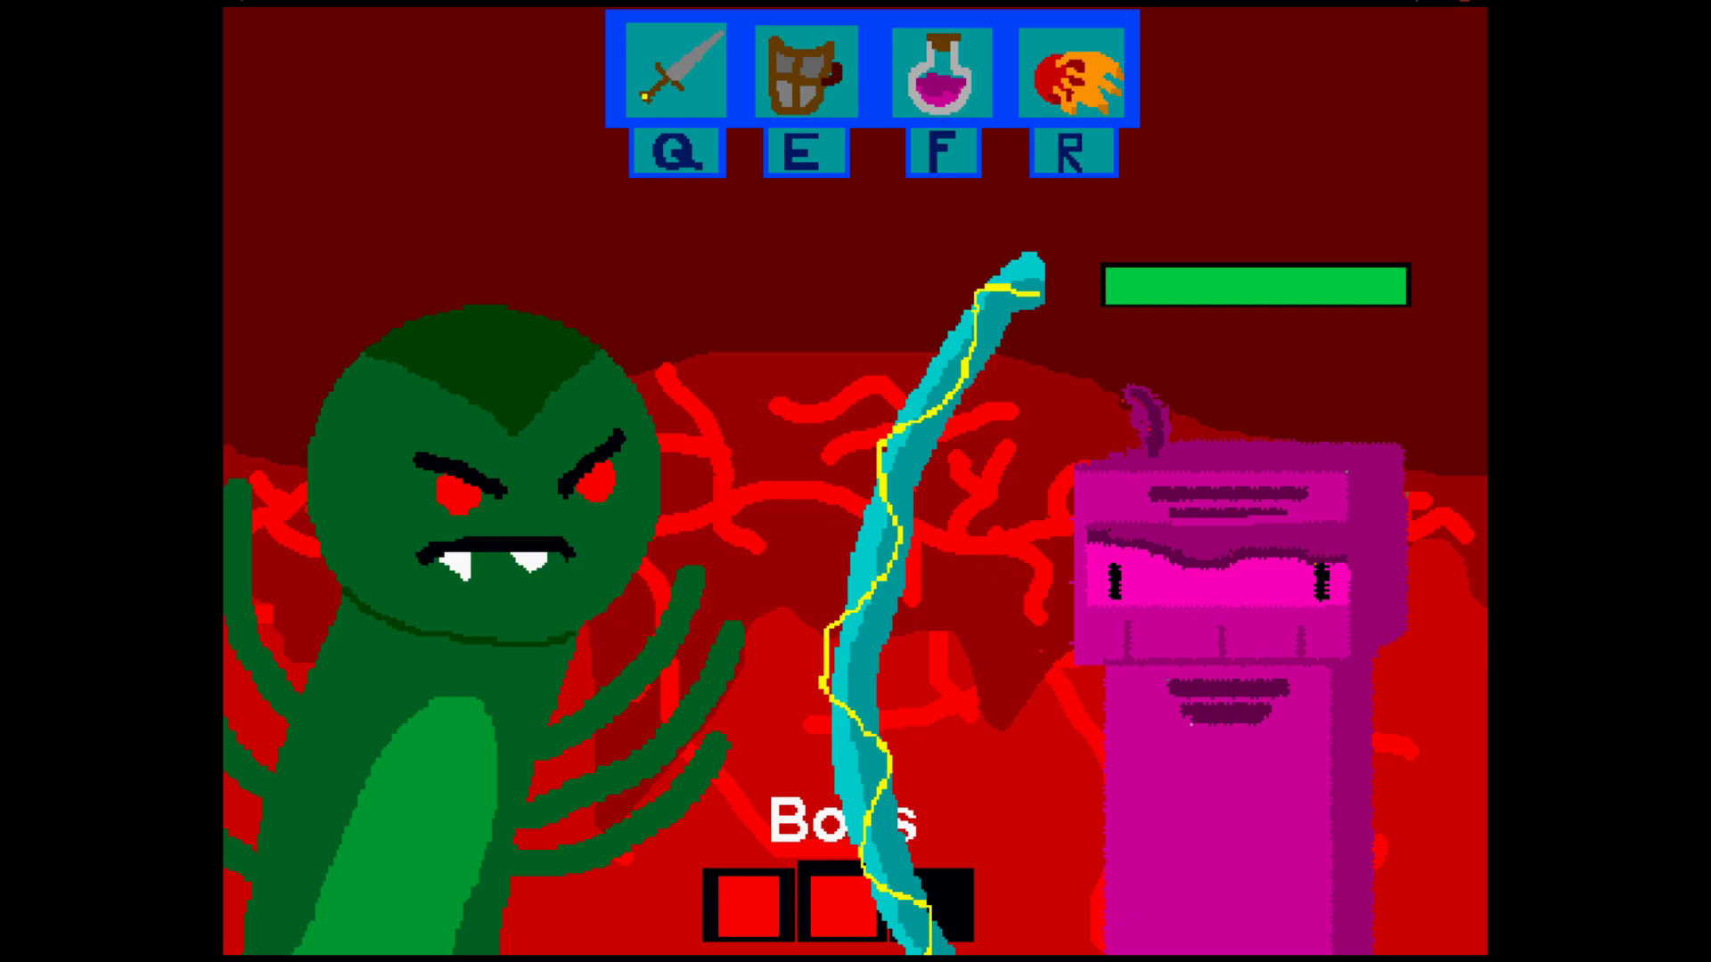
key("q")
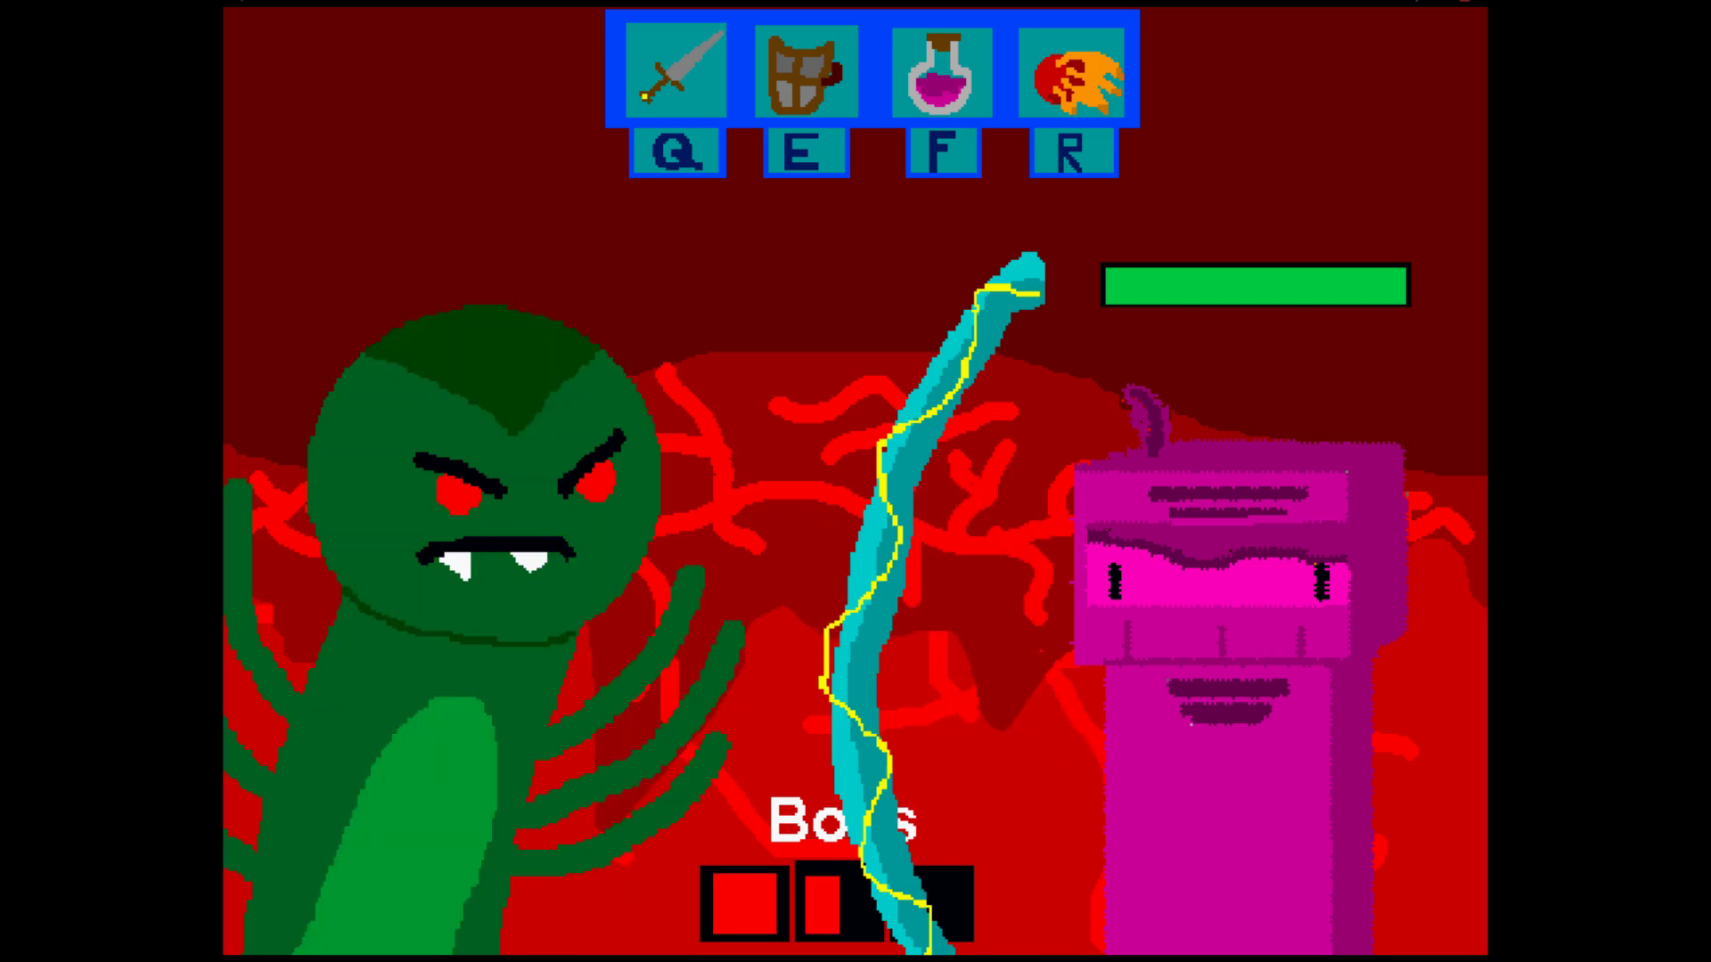
key("e")
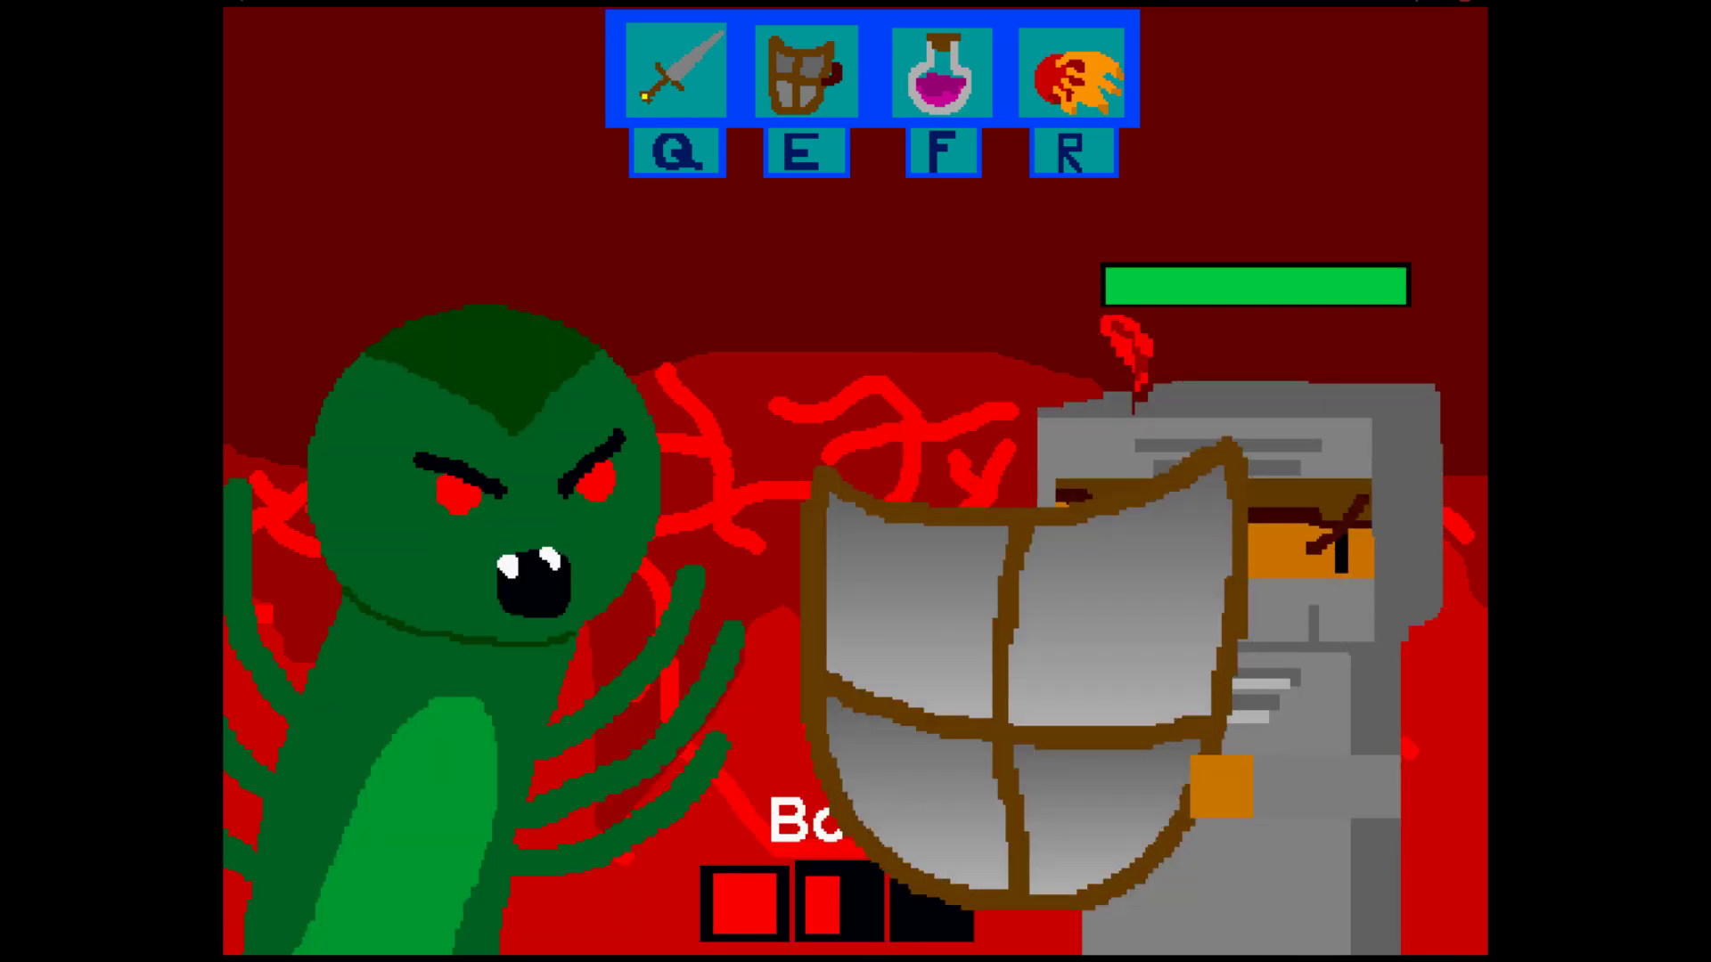
key("q")
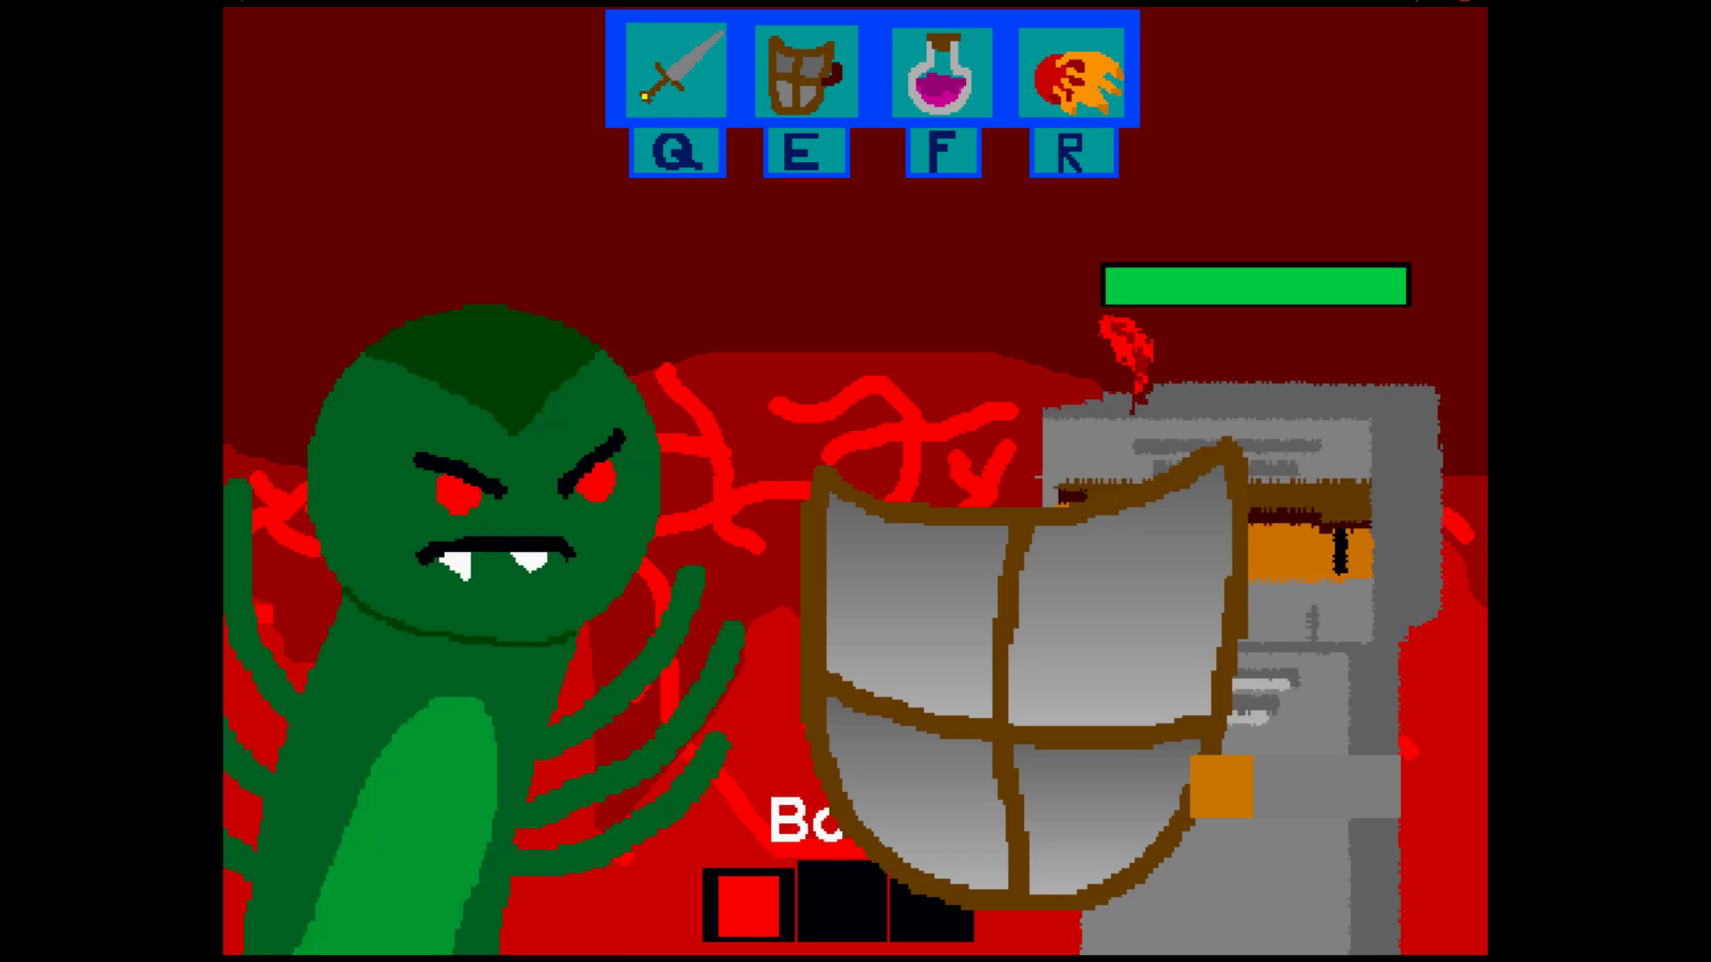
key("q")
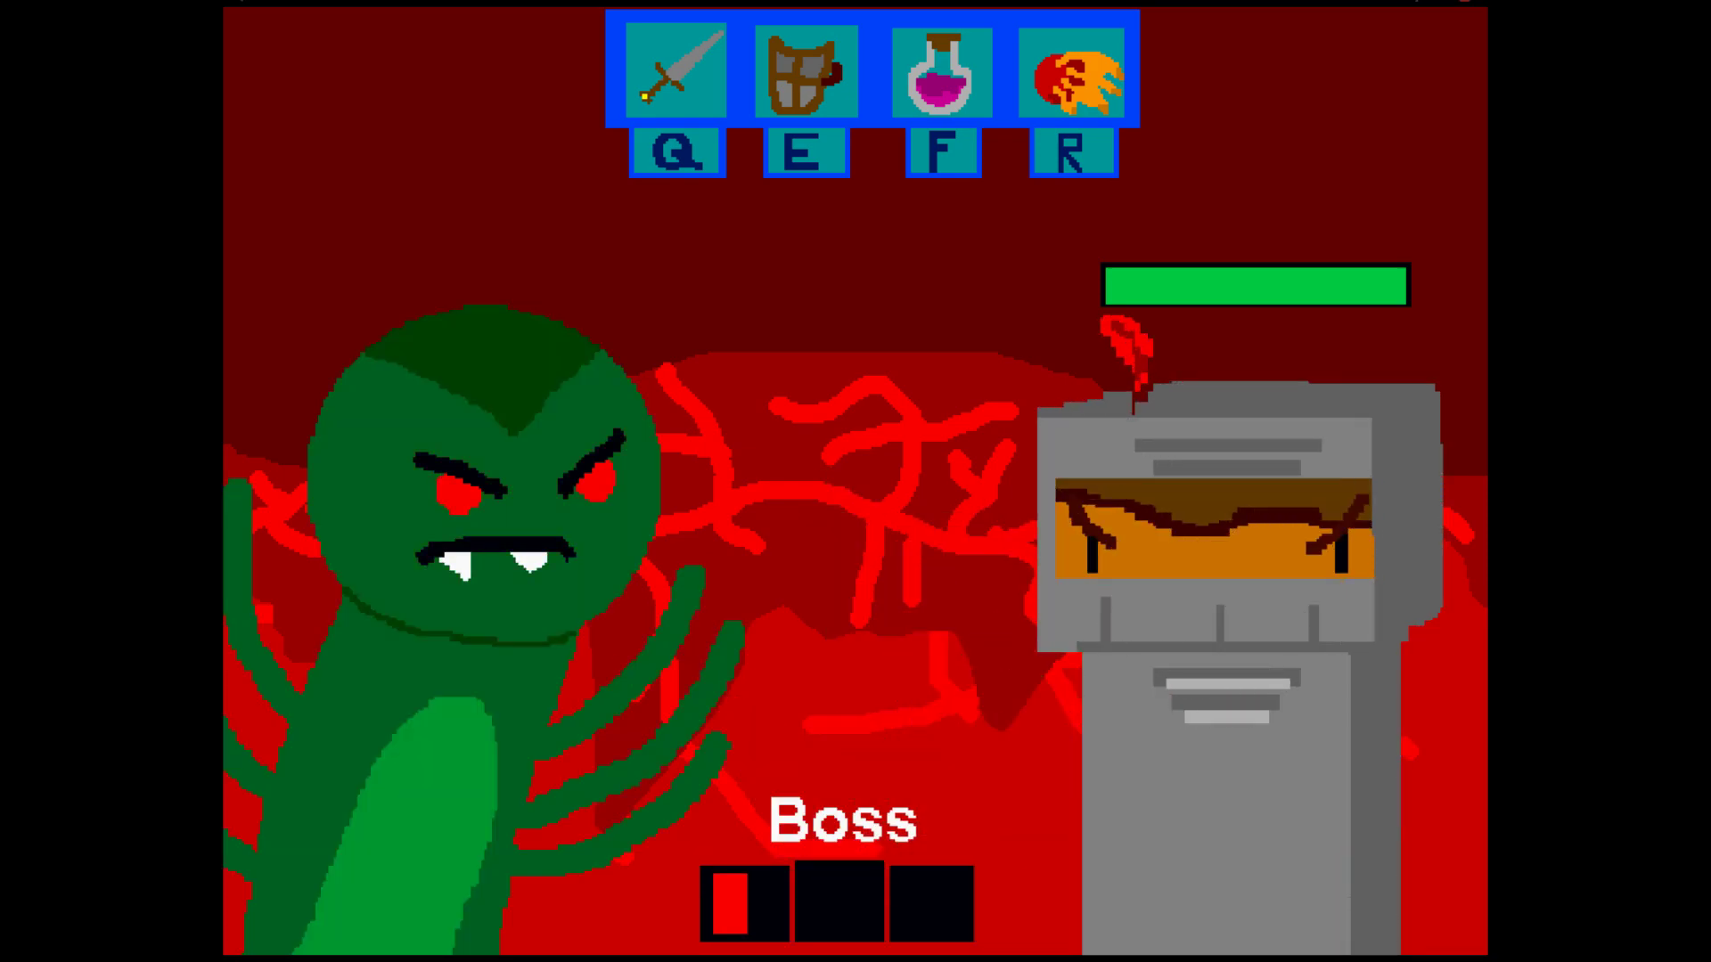
key("e")
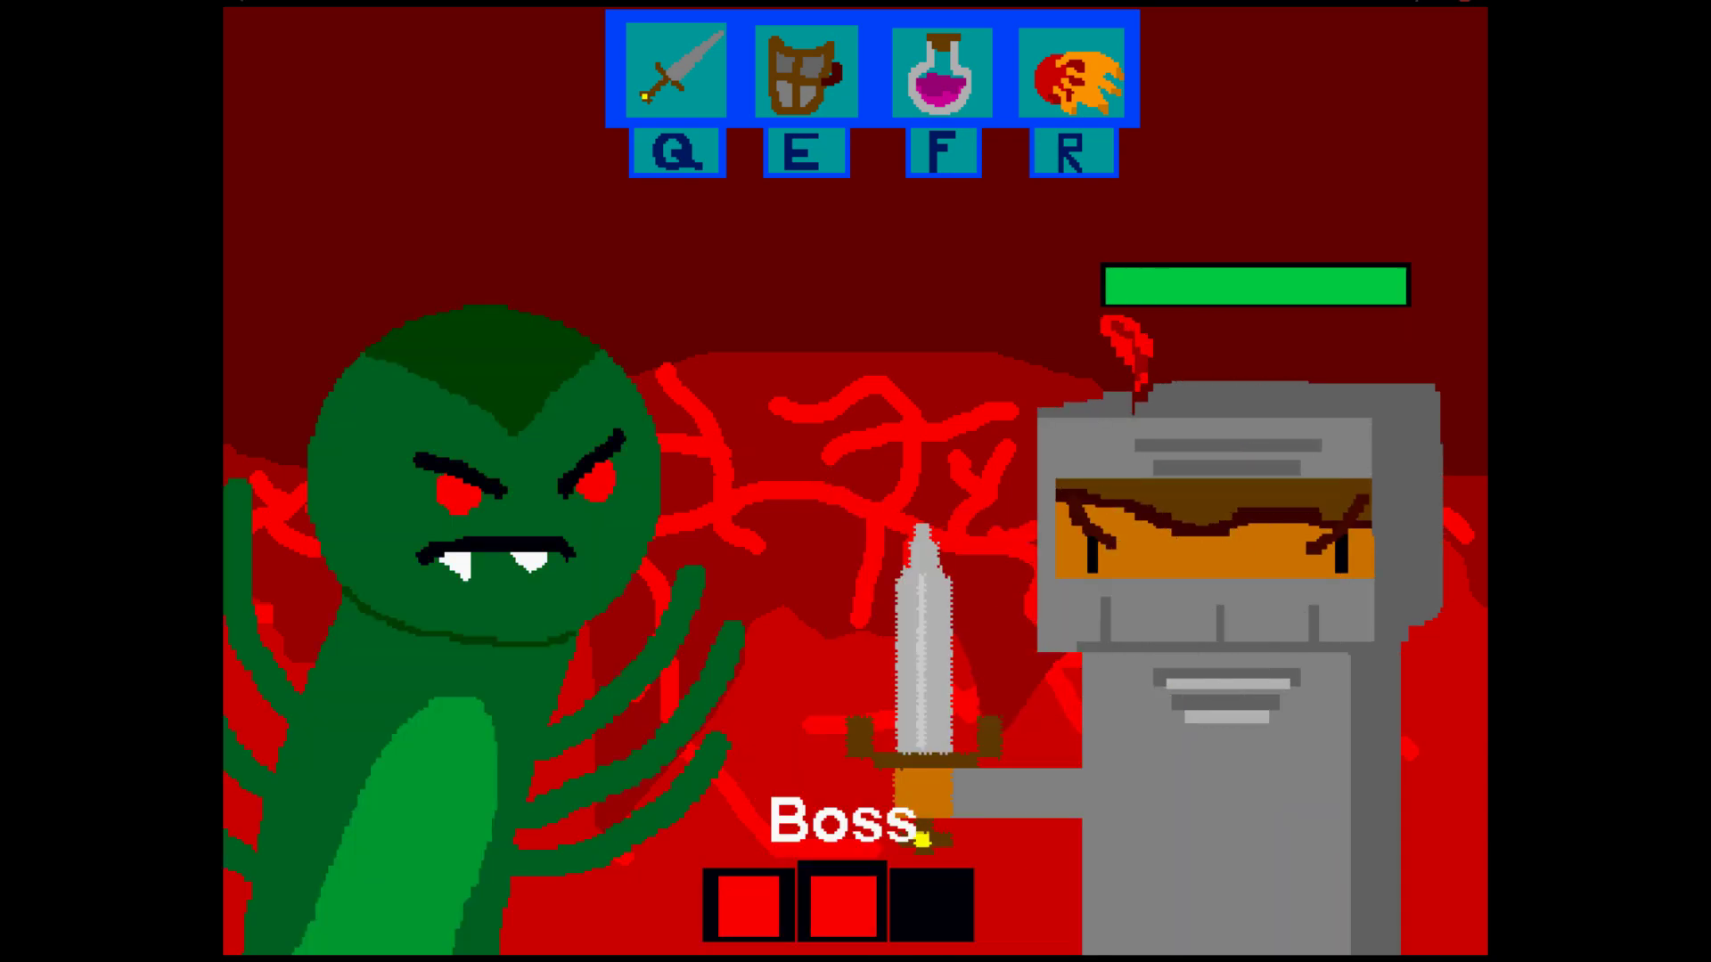
Swing at the monster, block once, then land the final sword blow to defeat it.
key("q")
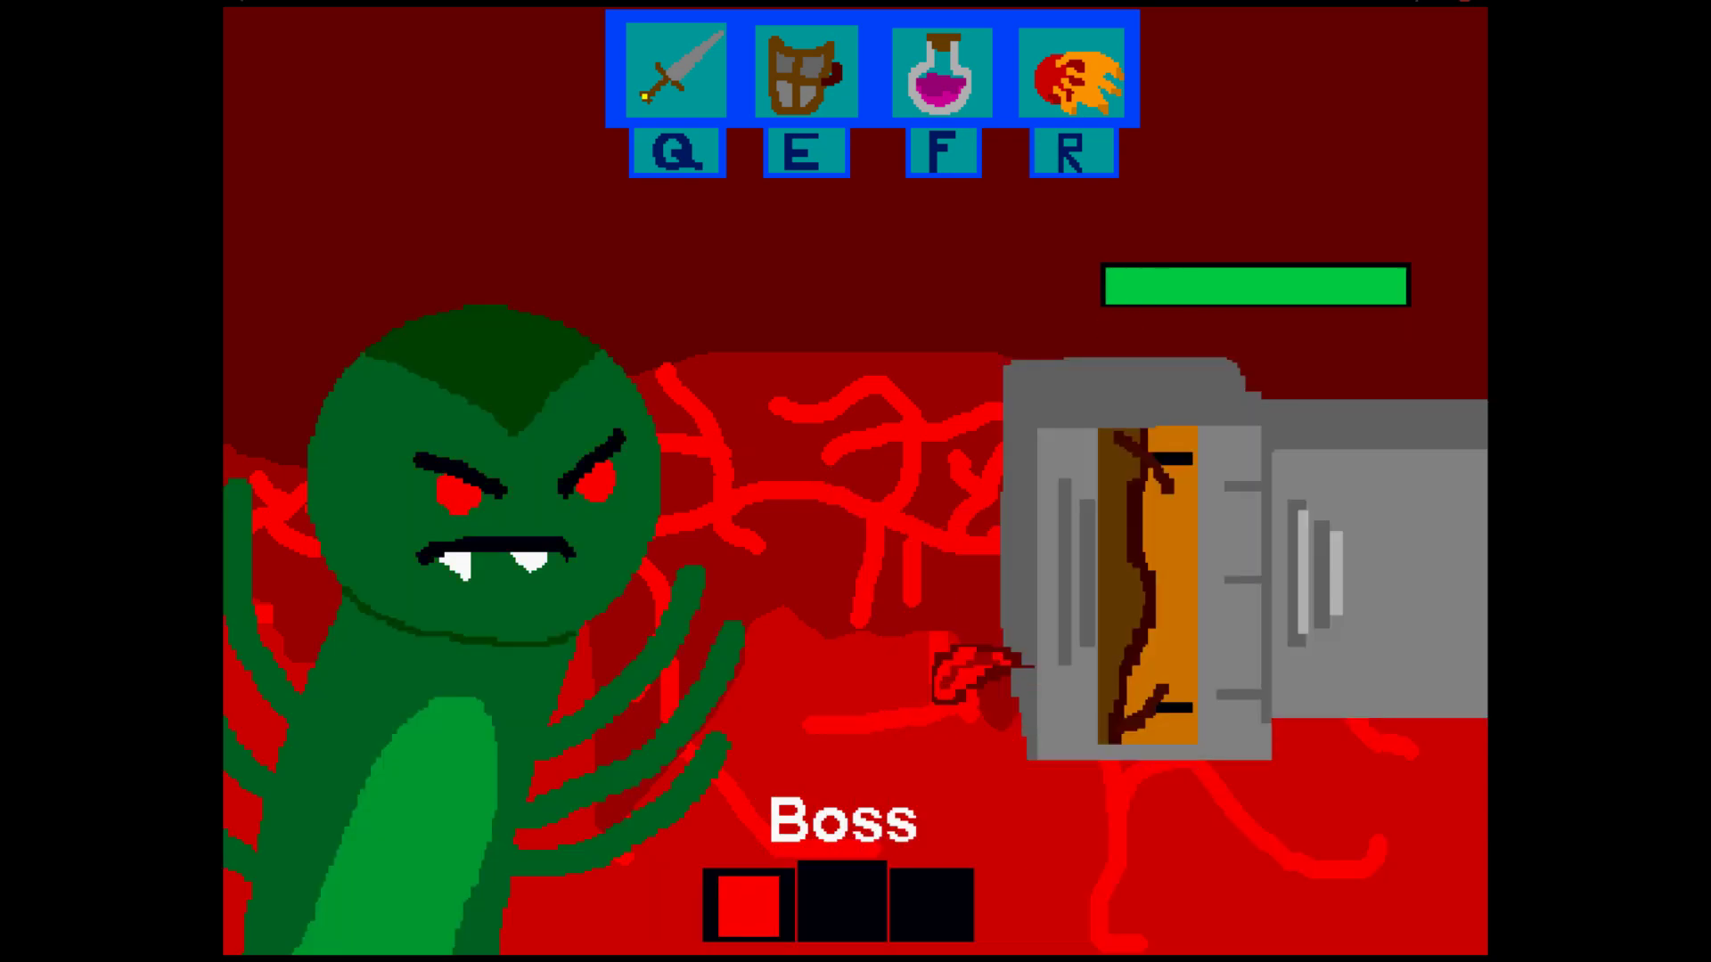
key("e")
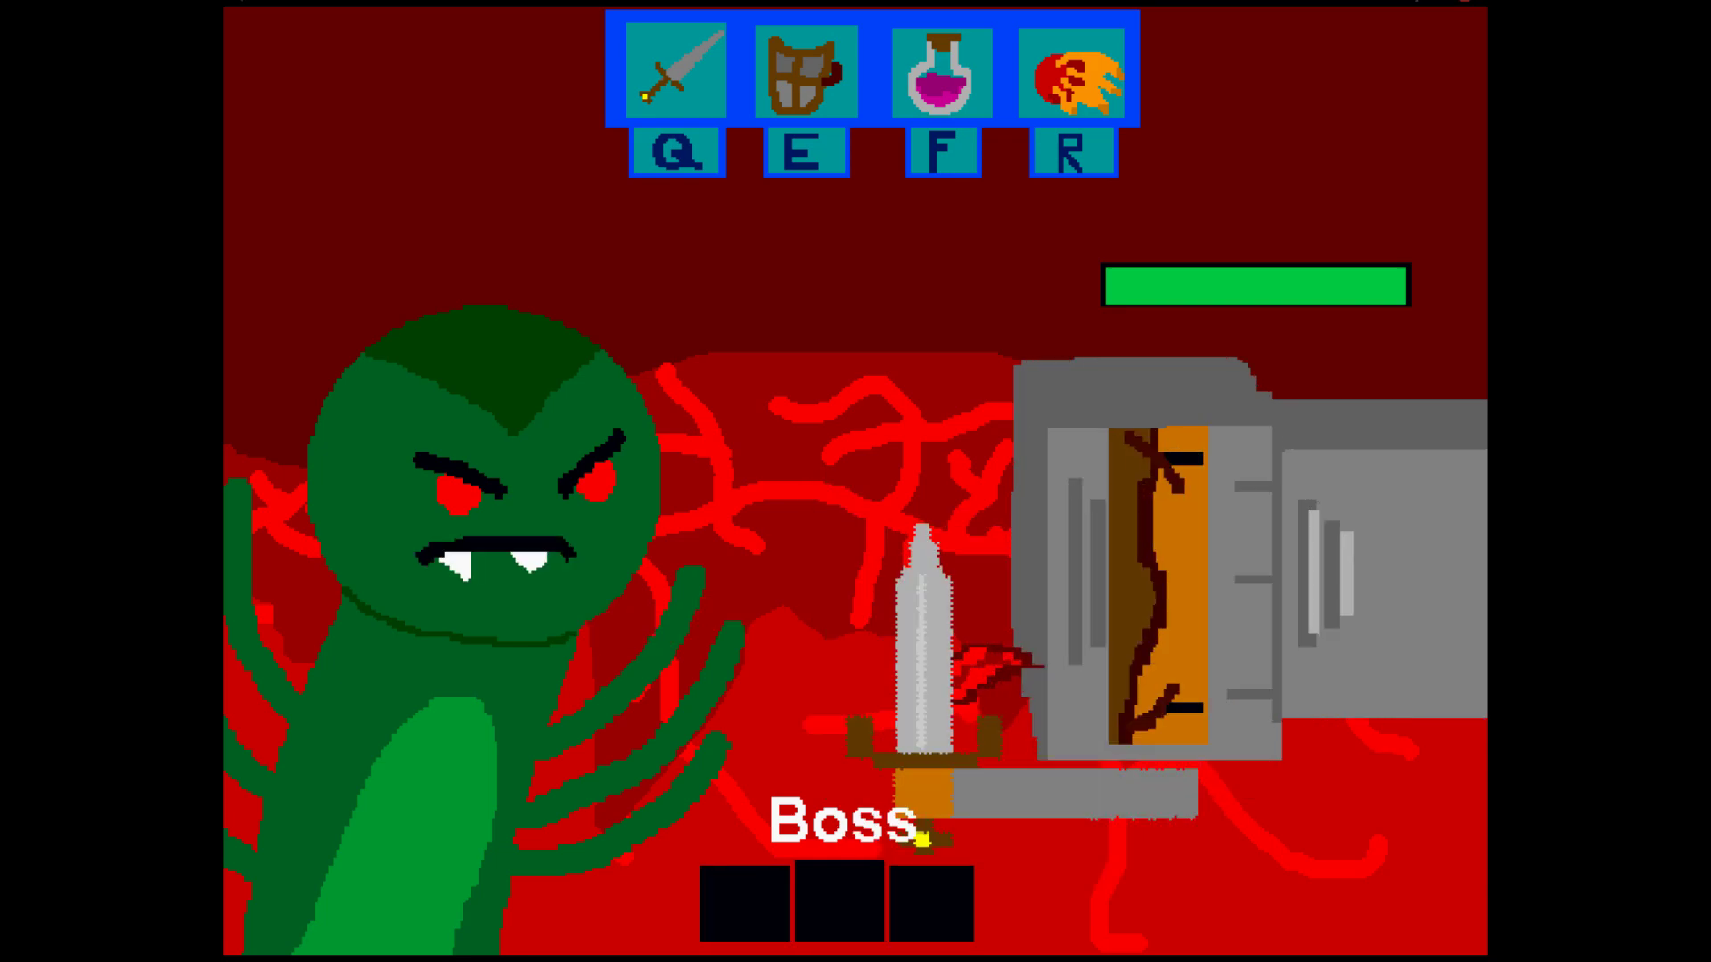
key("q")
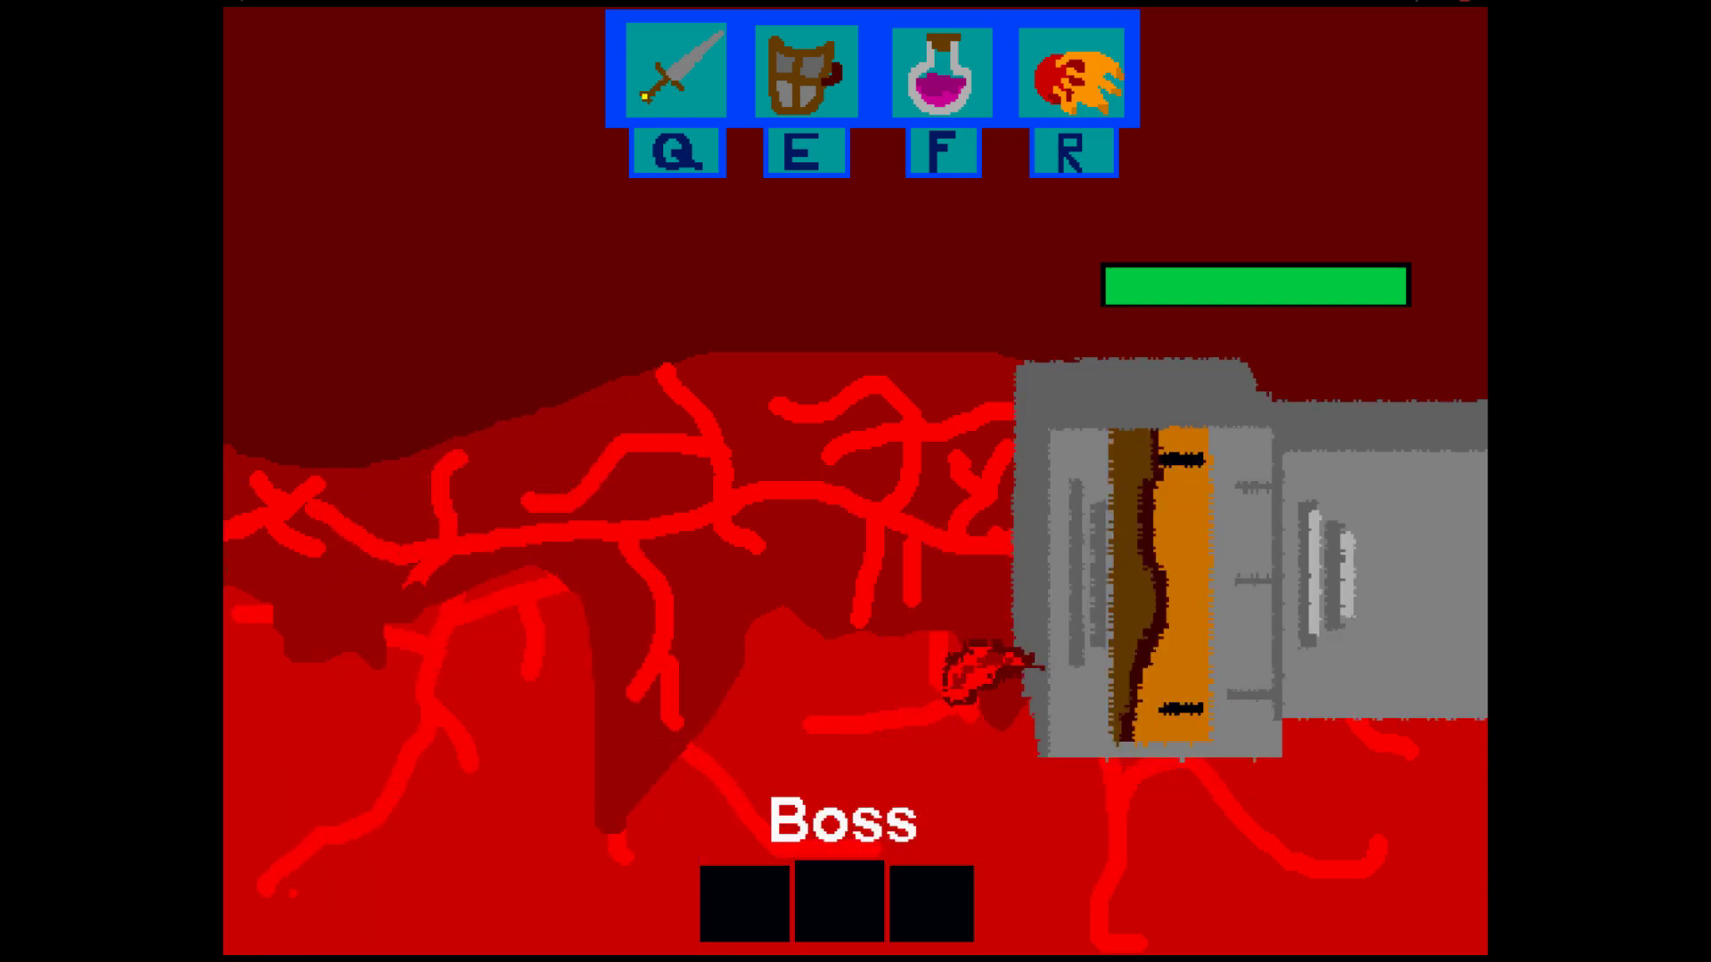